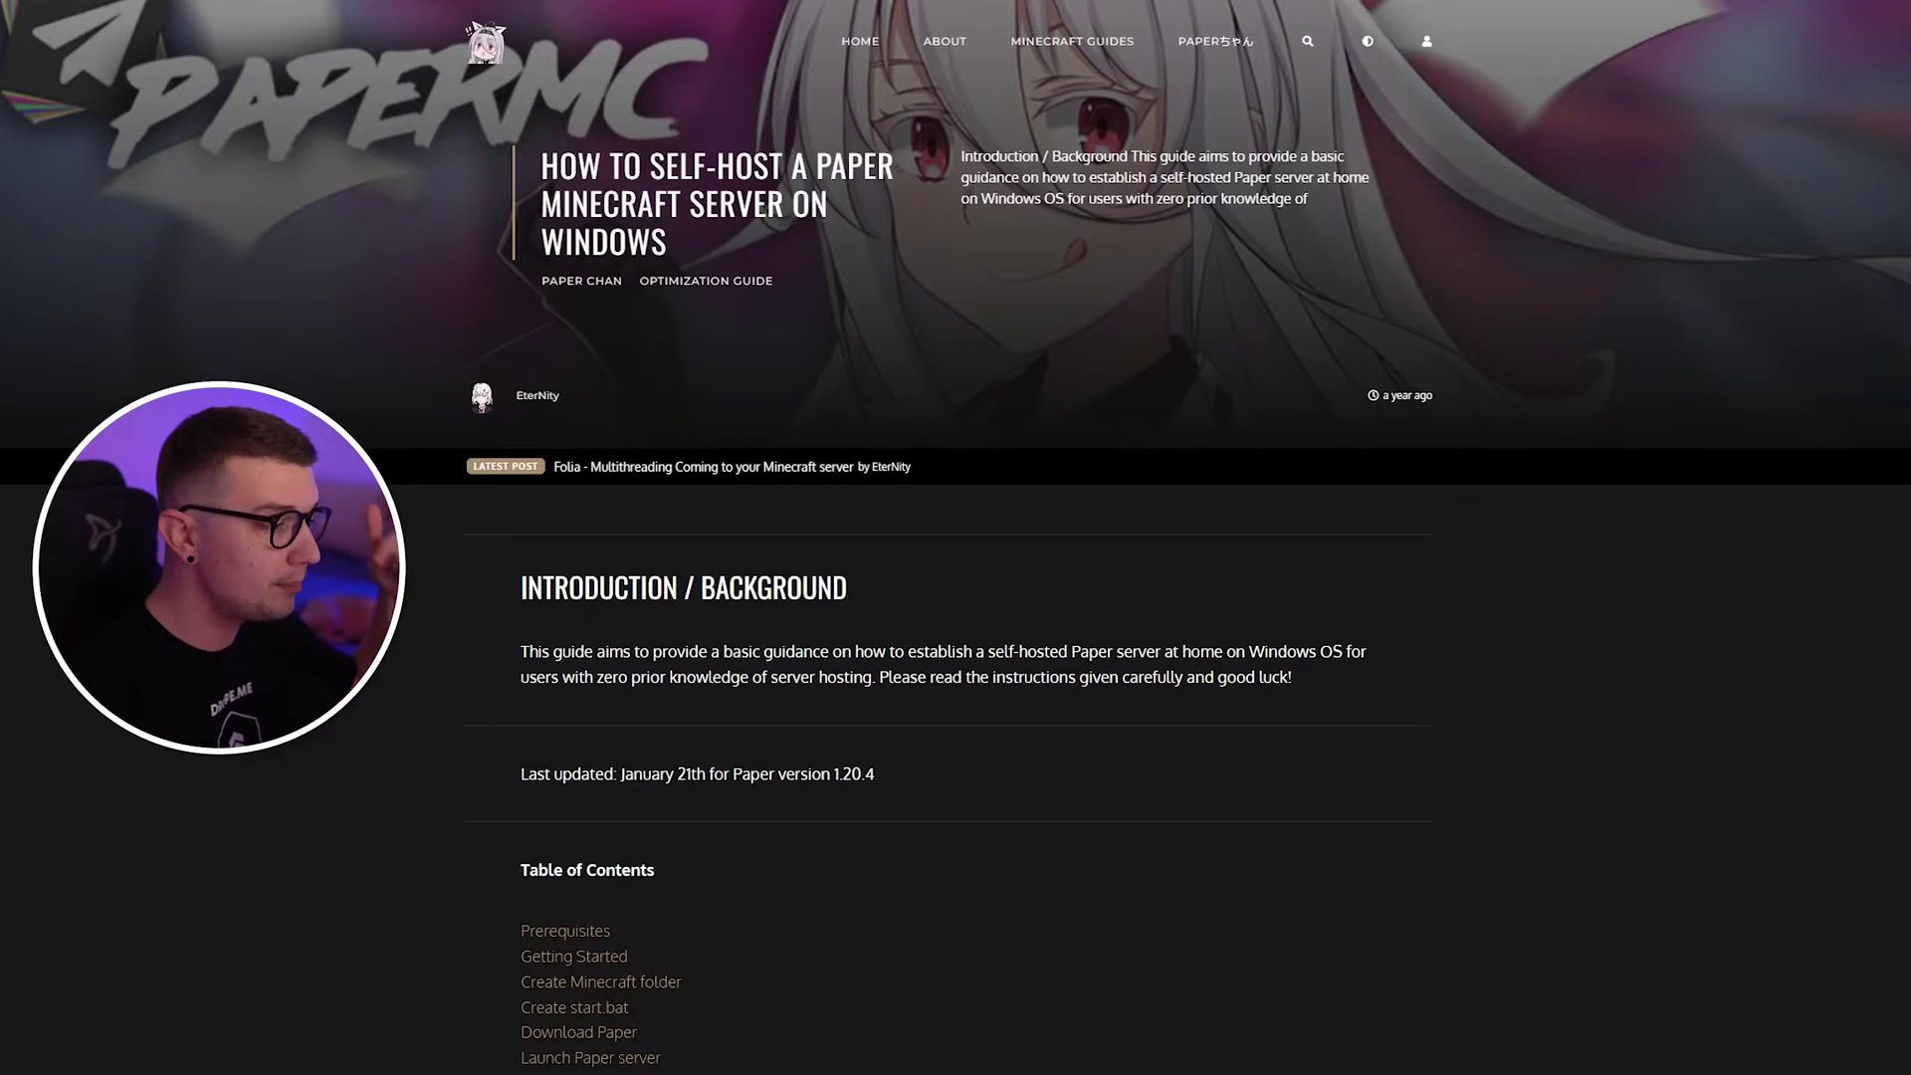
Step: Read the PaperMC guide's Java, server folder and eula steps, then switch to the Minecraft Server folder
scroll(946, 598, down, 10)
scroll(946, 598, up, 1)
scroll(946, 597, down, 5)
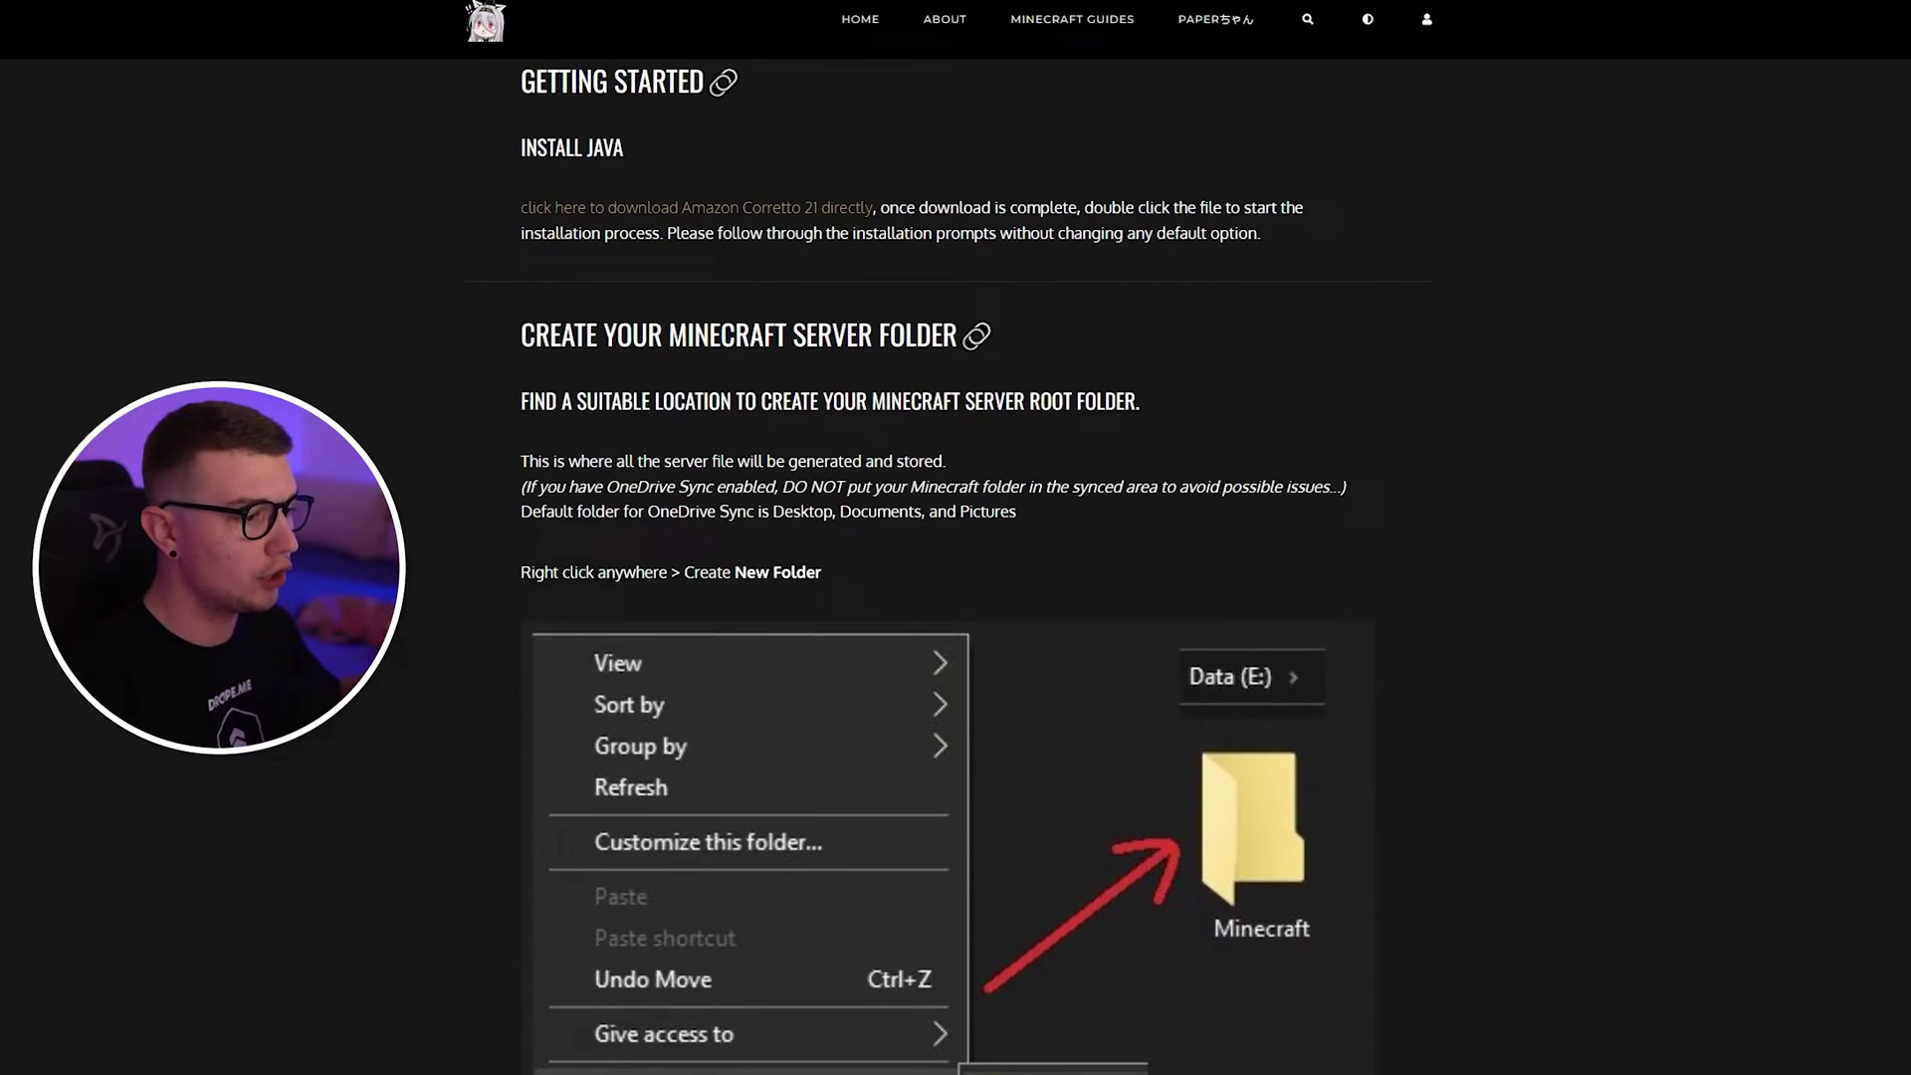
scroll(385, 659, up, 3)
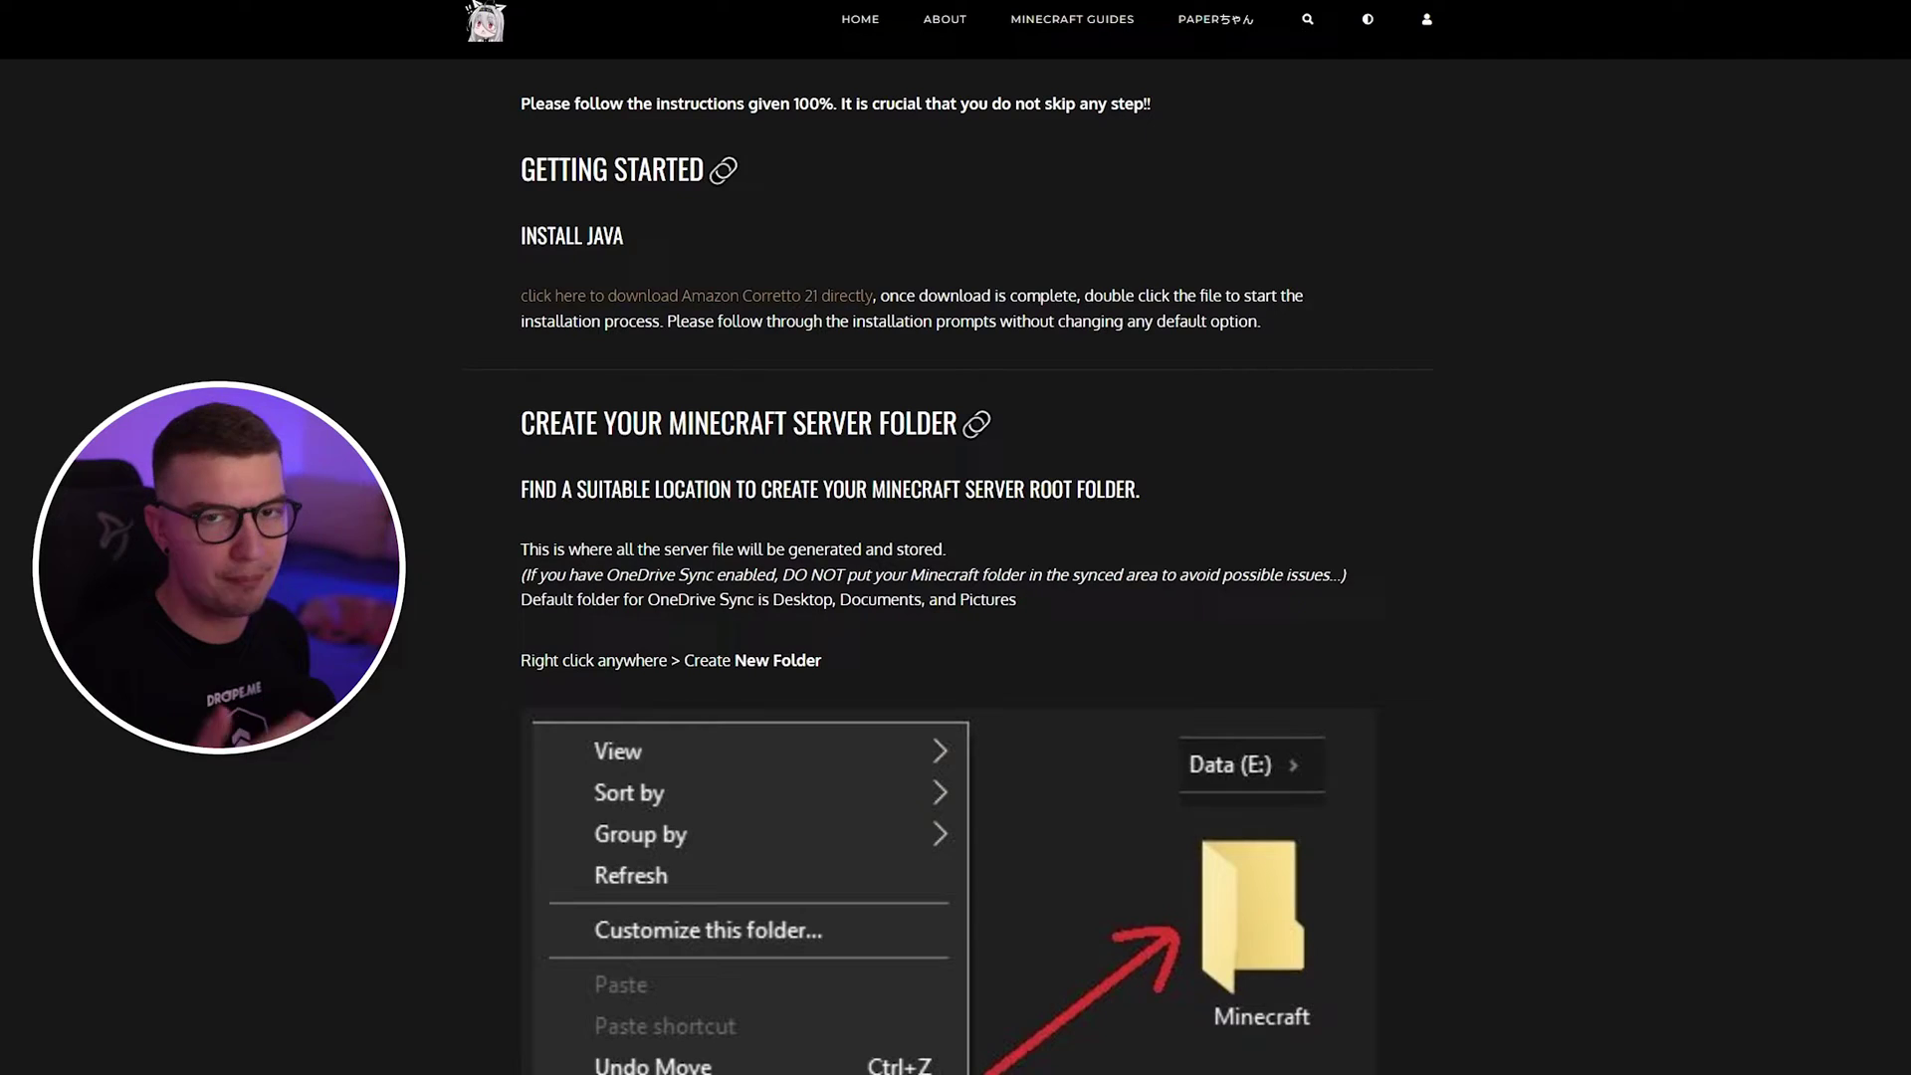
scroll(430, 602, down, 1)
scroll(430, 602, down, 8)
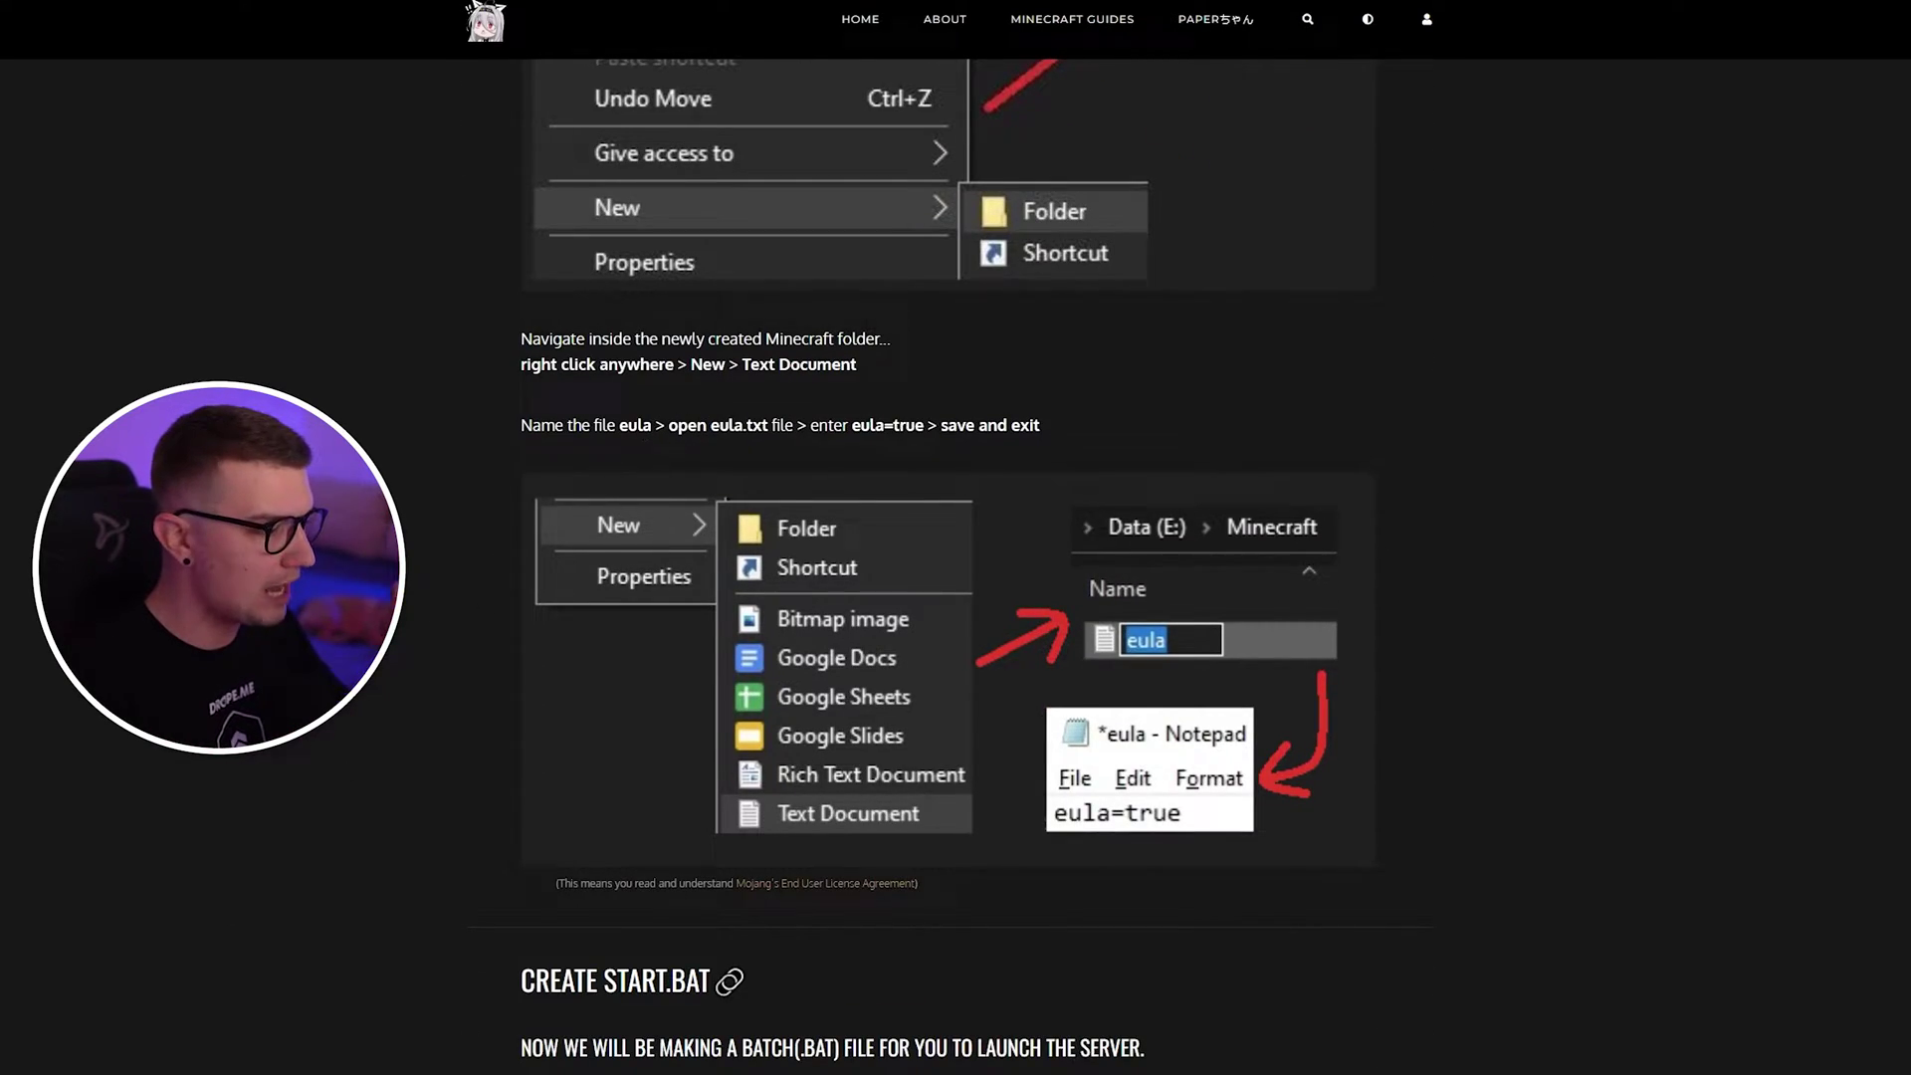
key(alt+Tab)
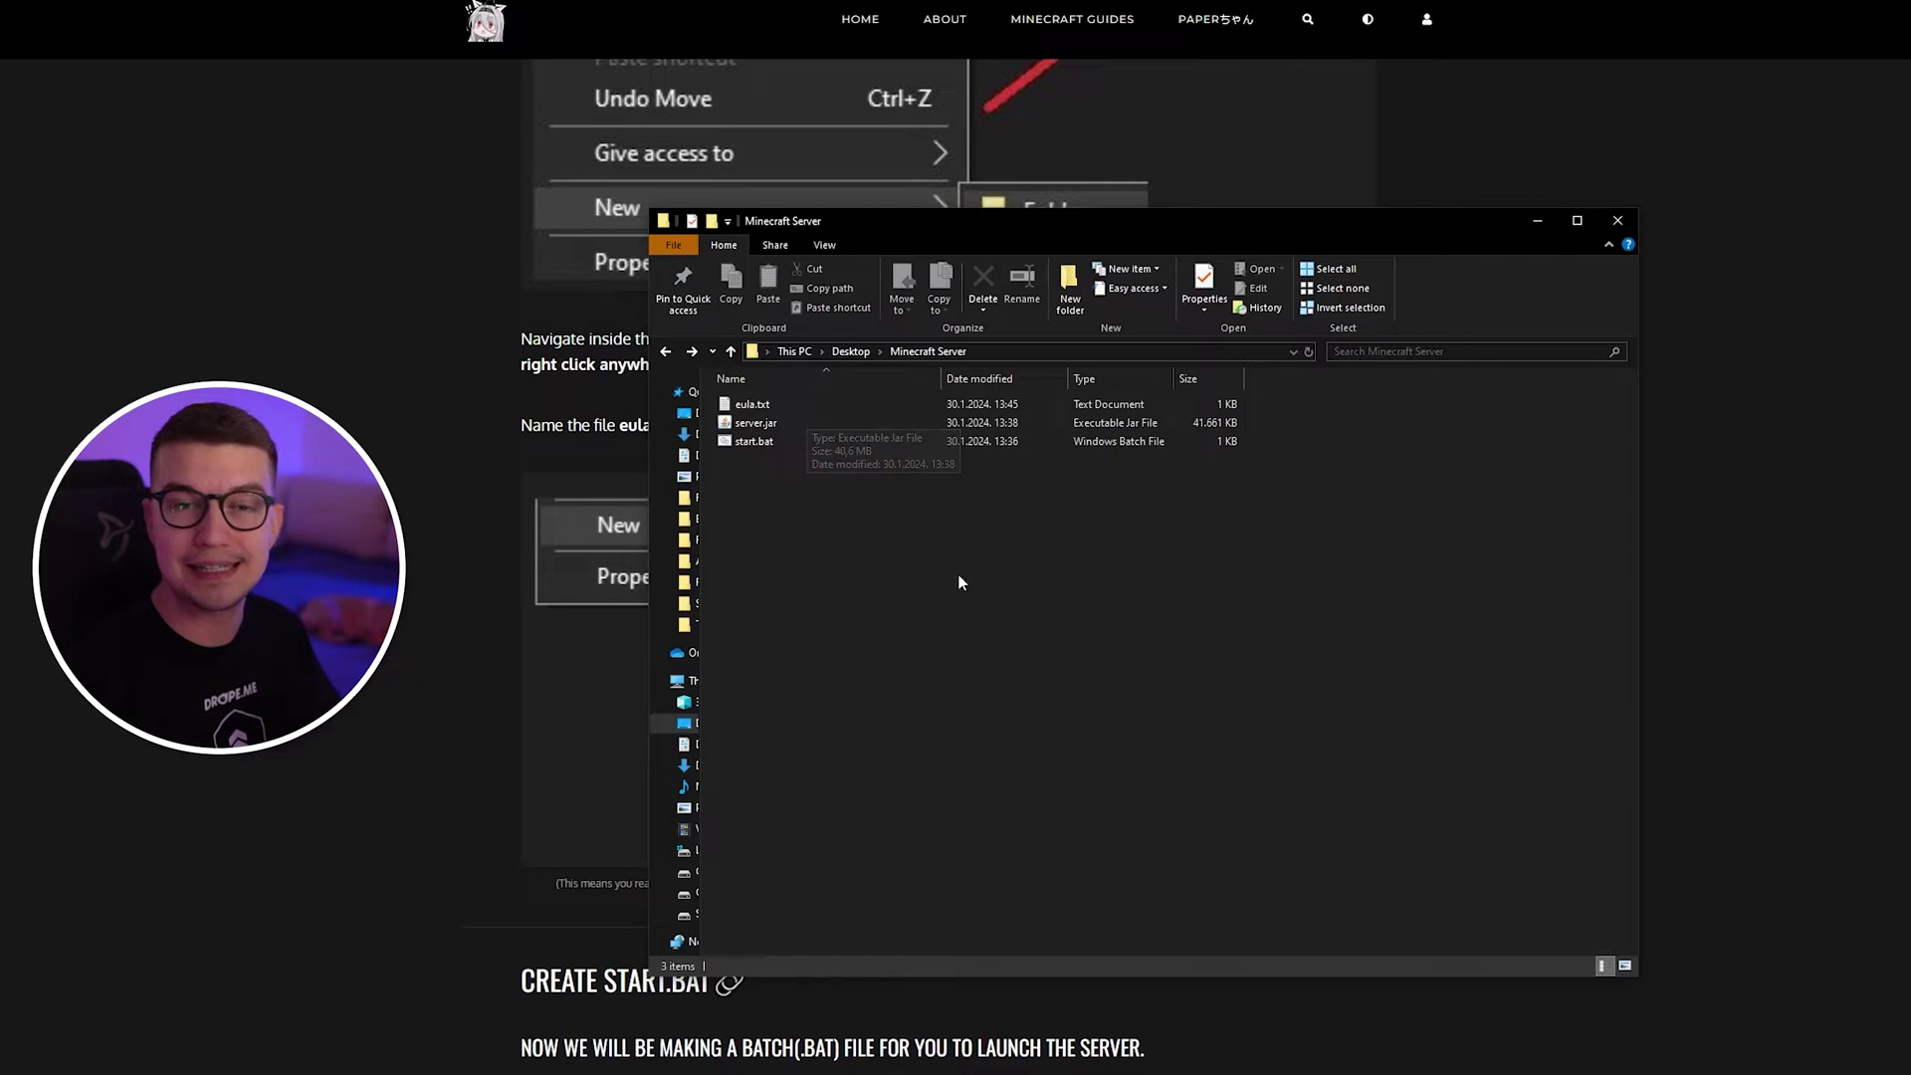
Step: Open eula.txt, confirm it reads eula=true, and close it without changes
double_click(754, 404)
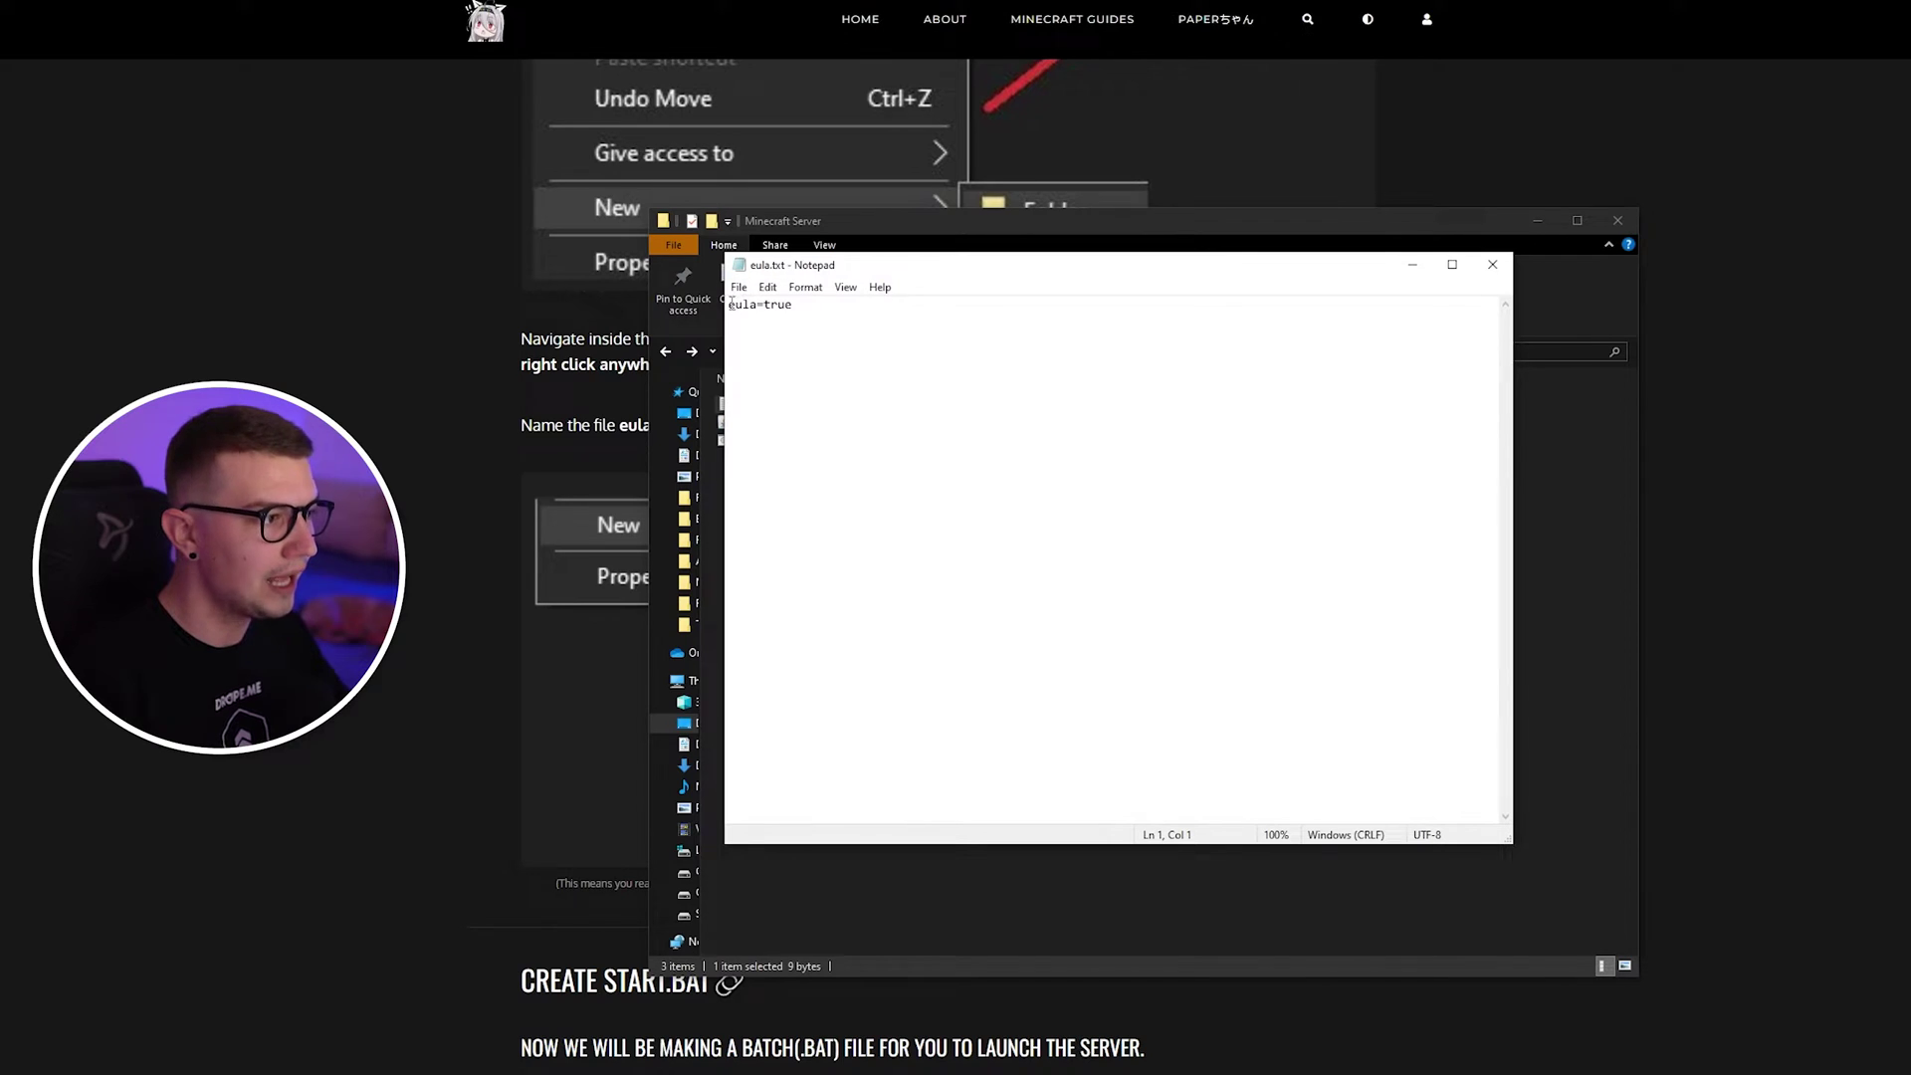
click(763, 305)
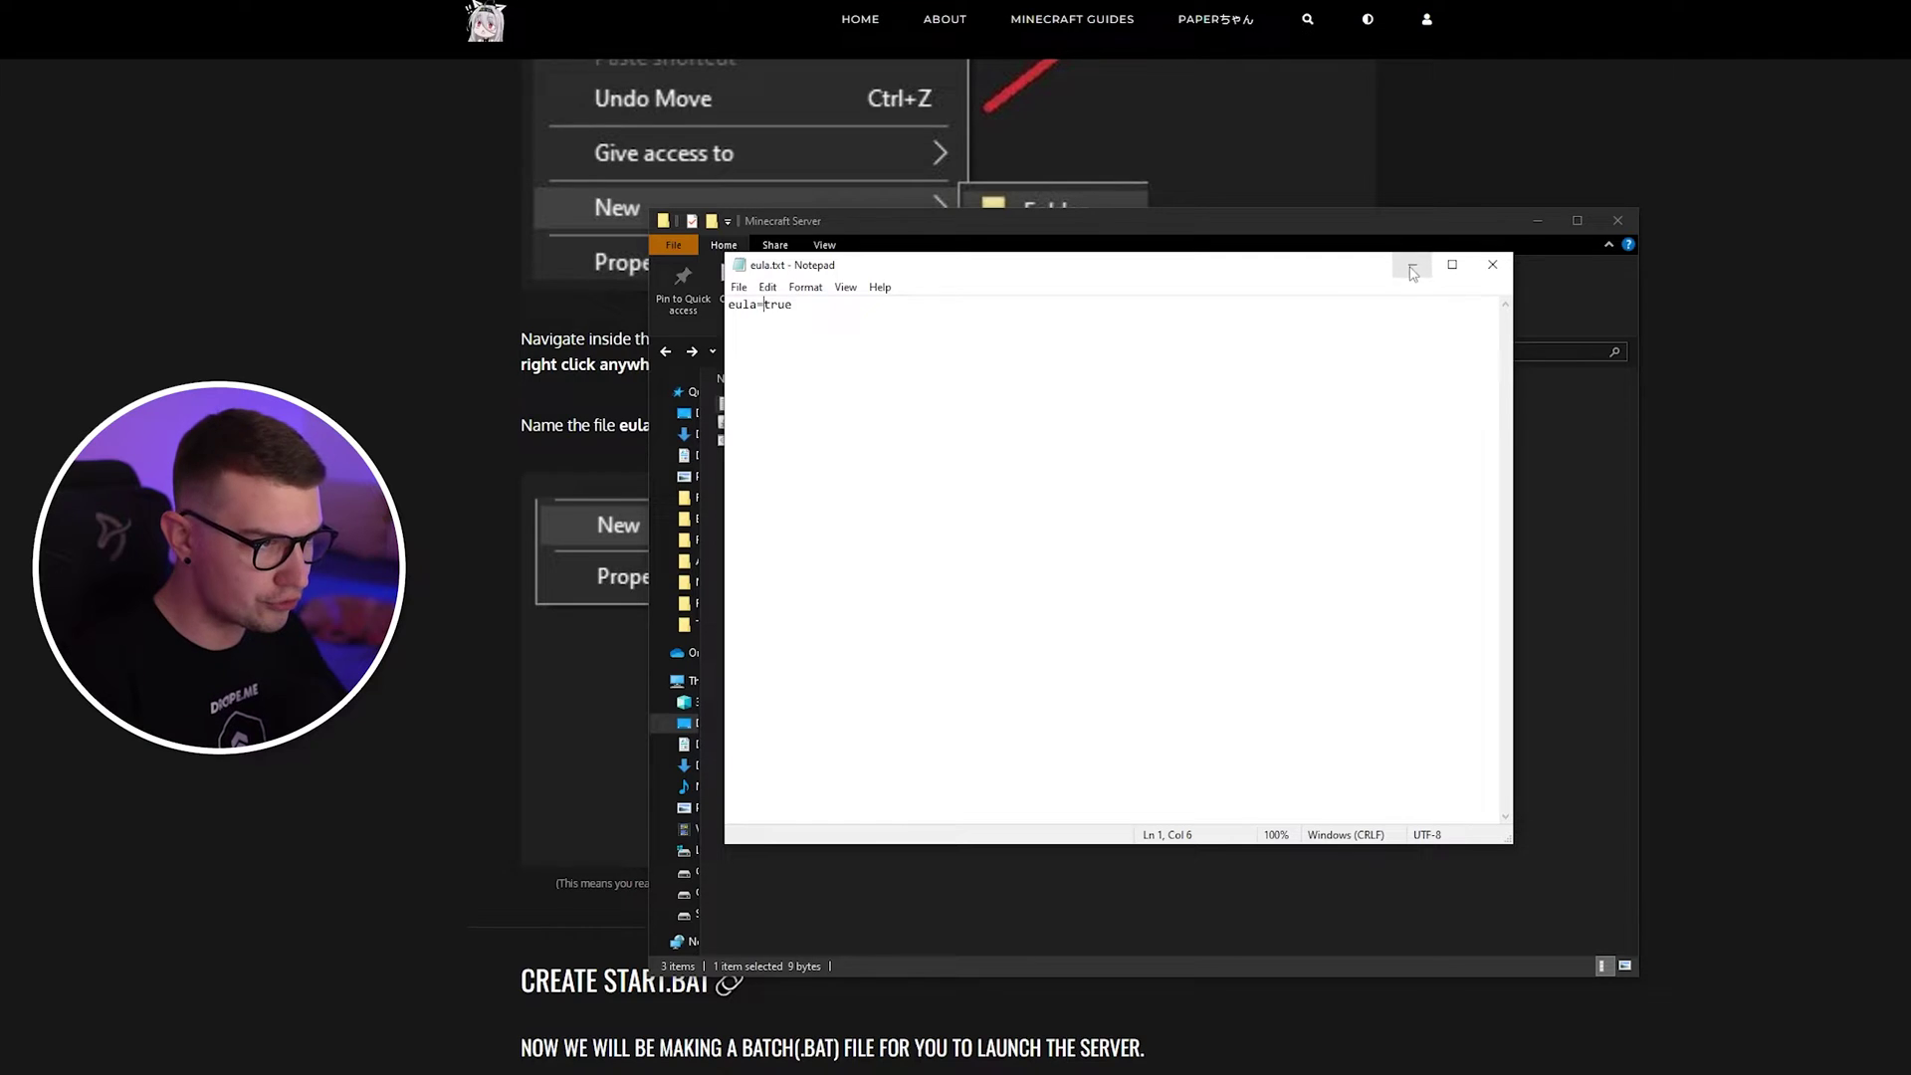
click(1492, 264)
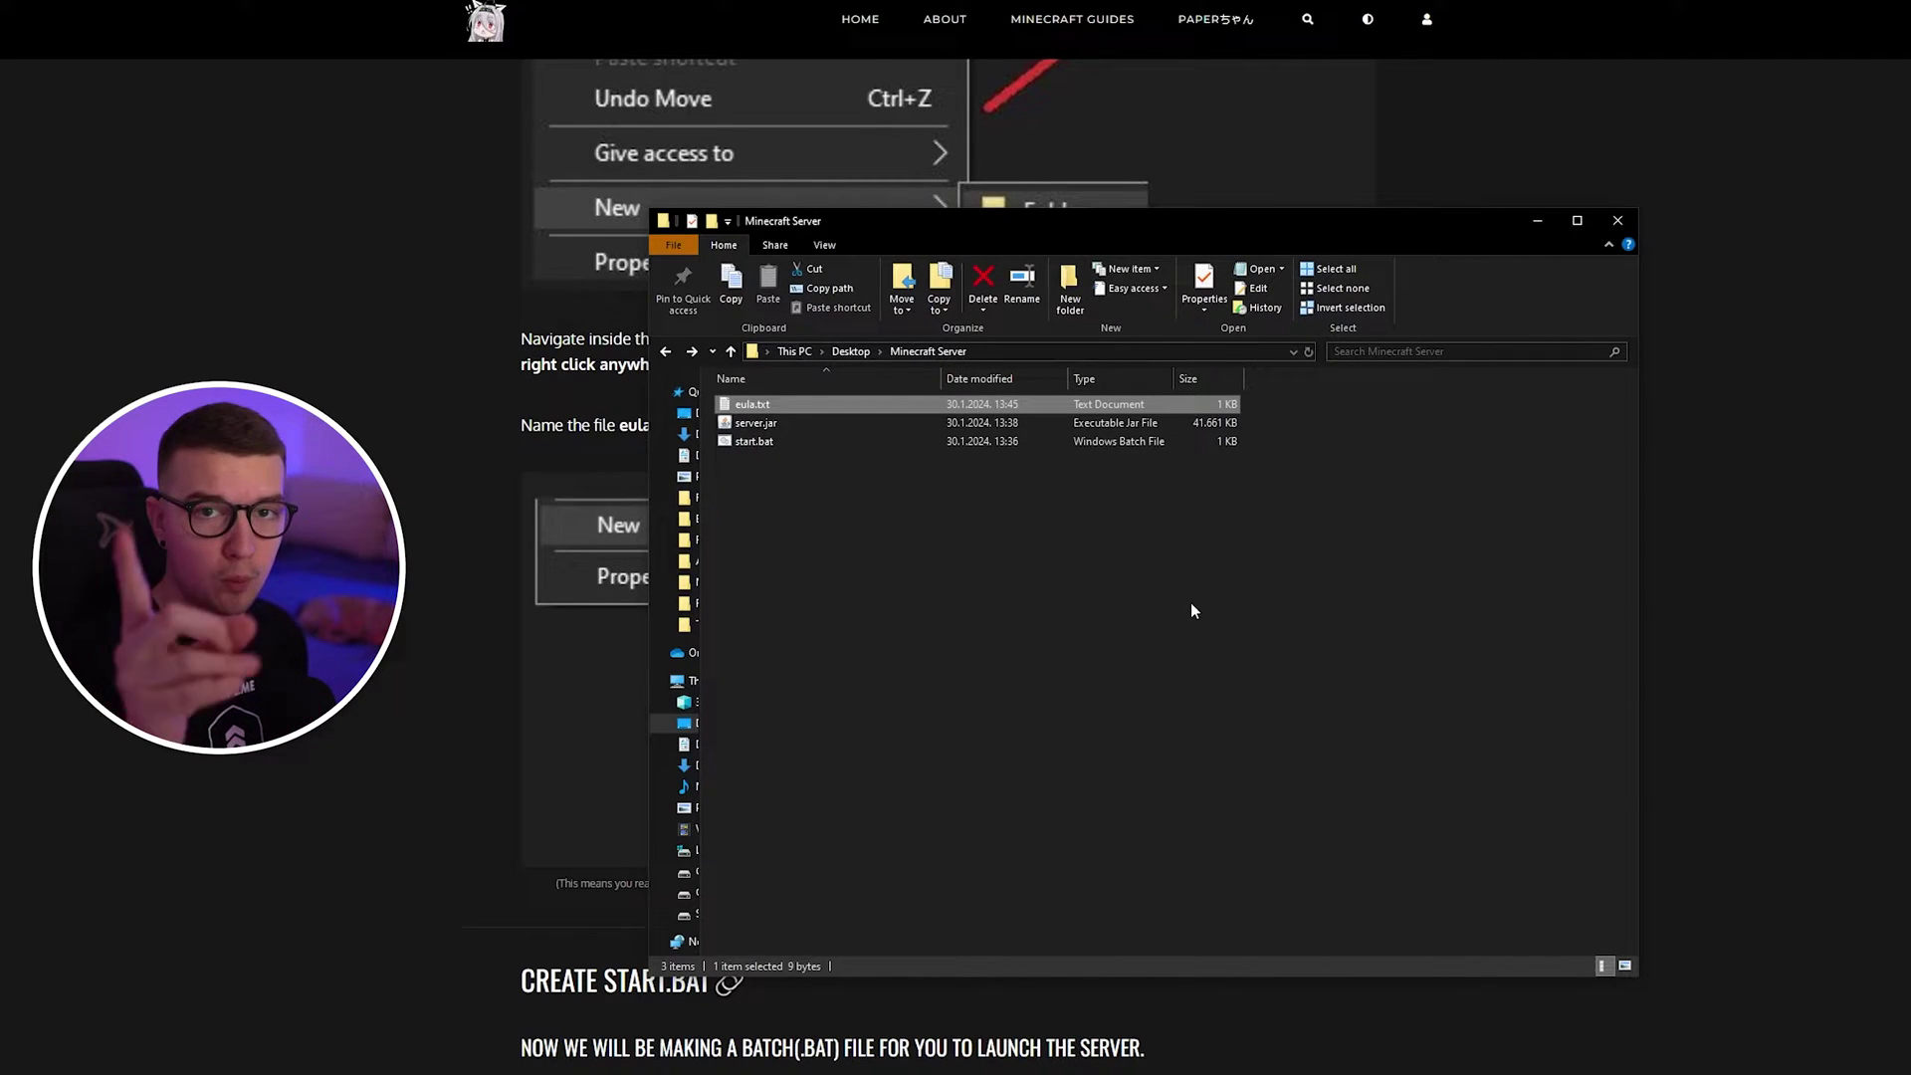
Step: Open start.bat for editing and add a pause line after the java command
right_click(757, 442)
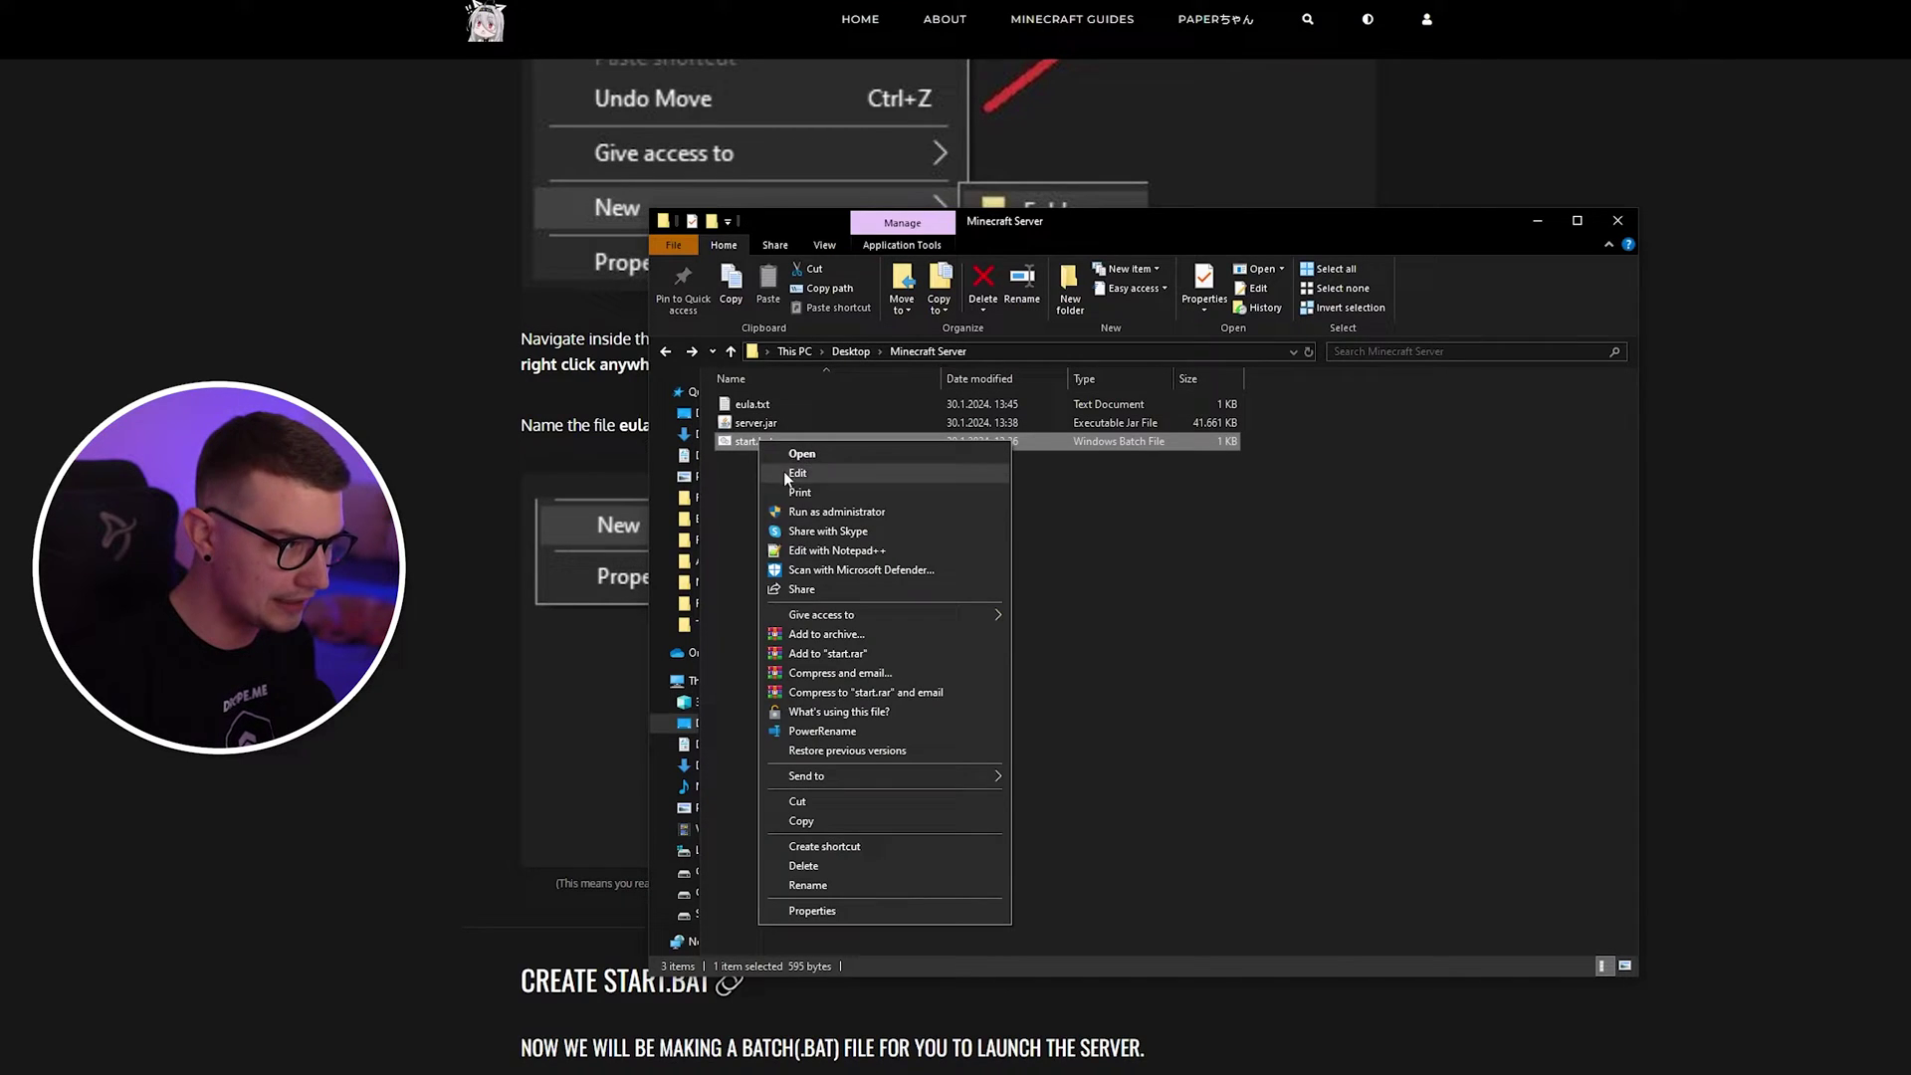
click(799, 474)
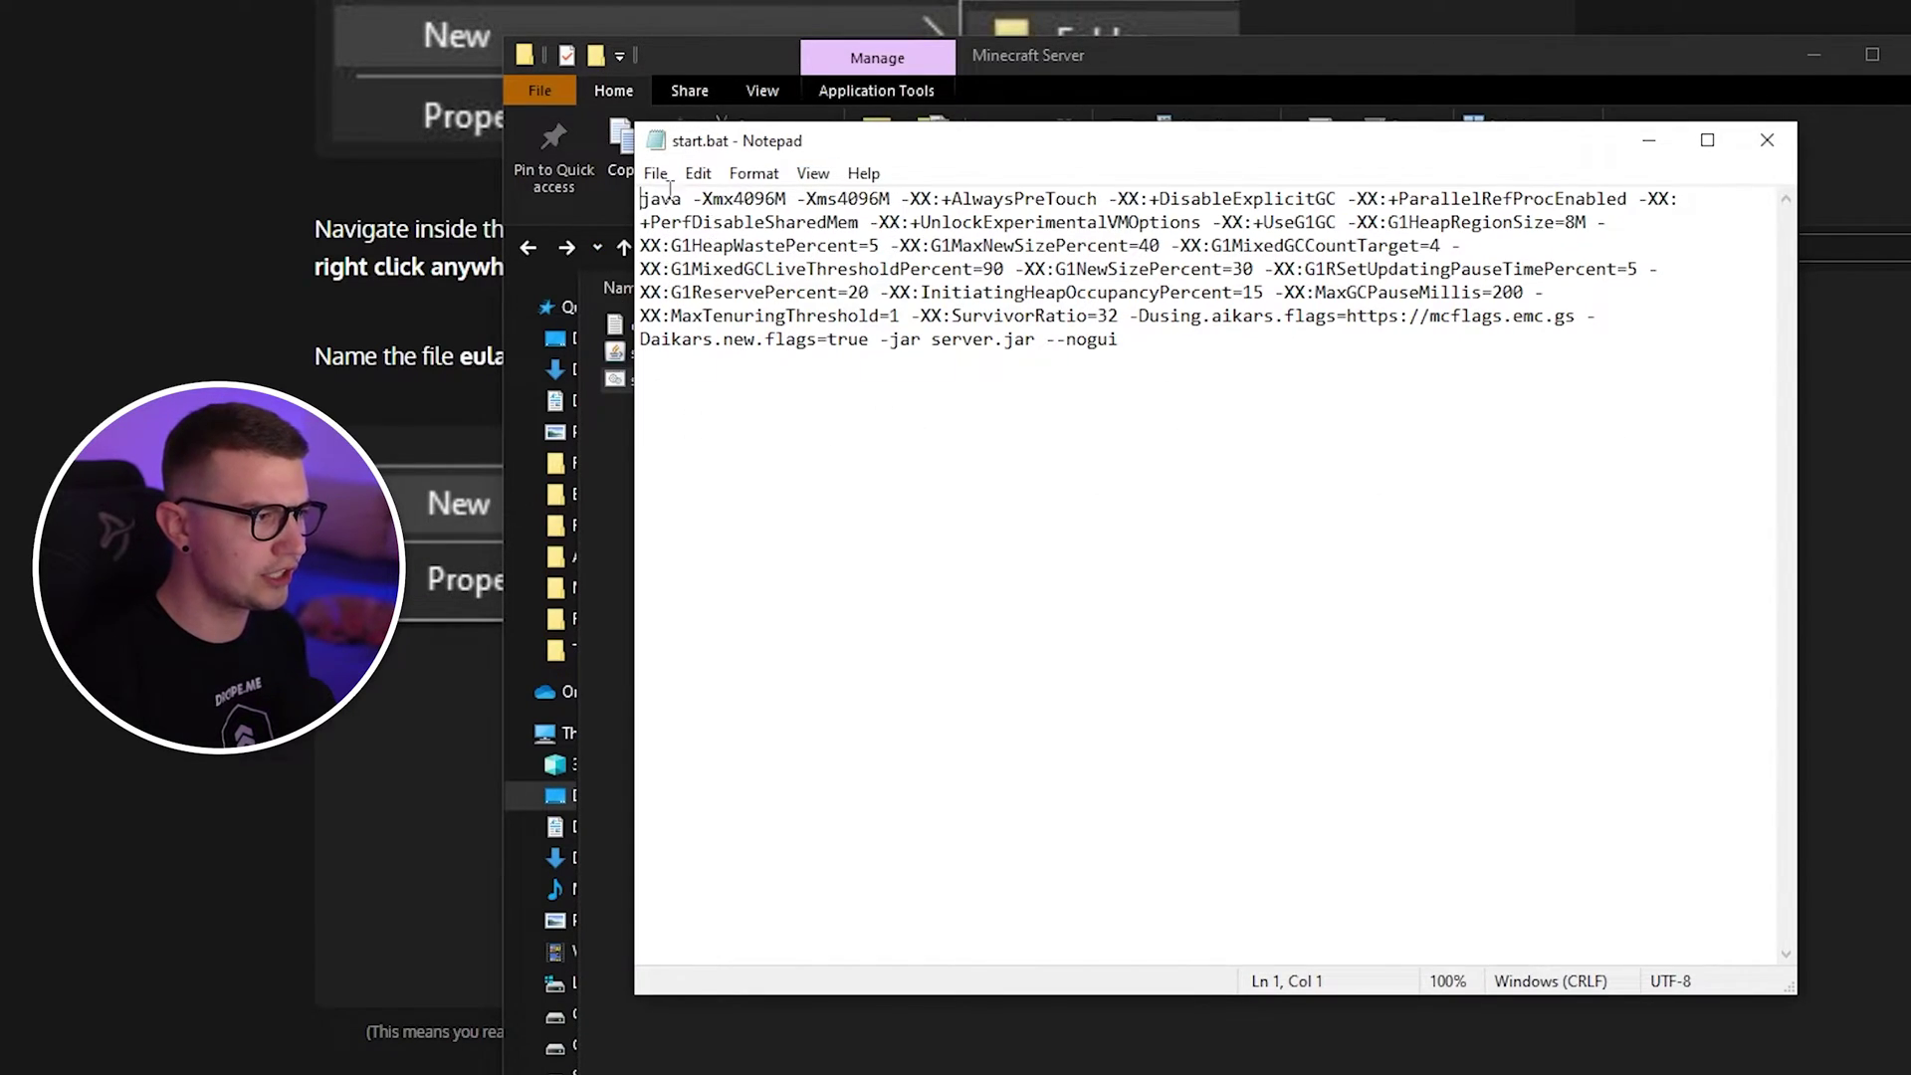
drag(1120, 340, 639, 343)
click(673, 342)
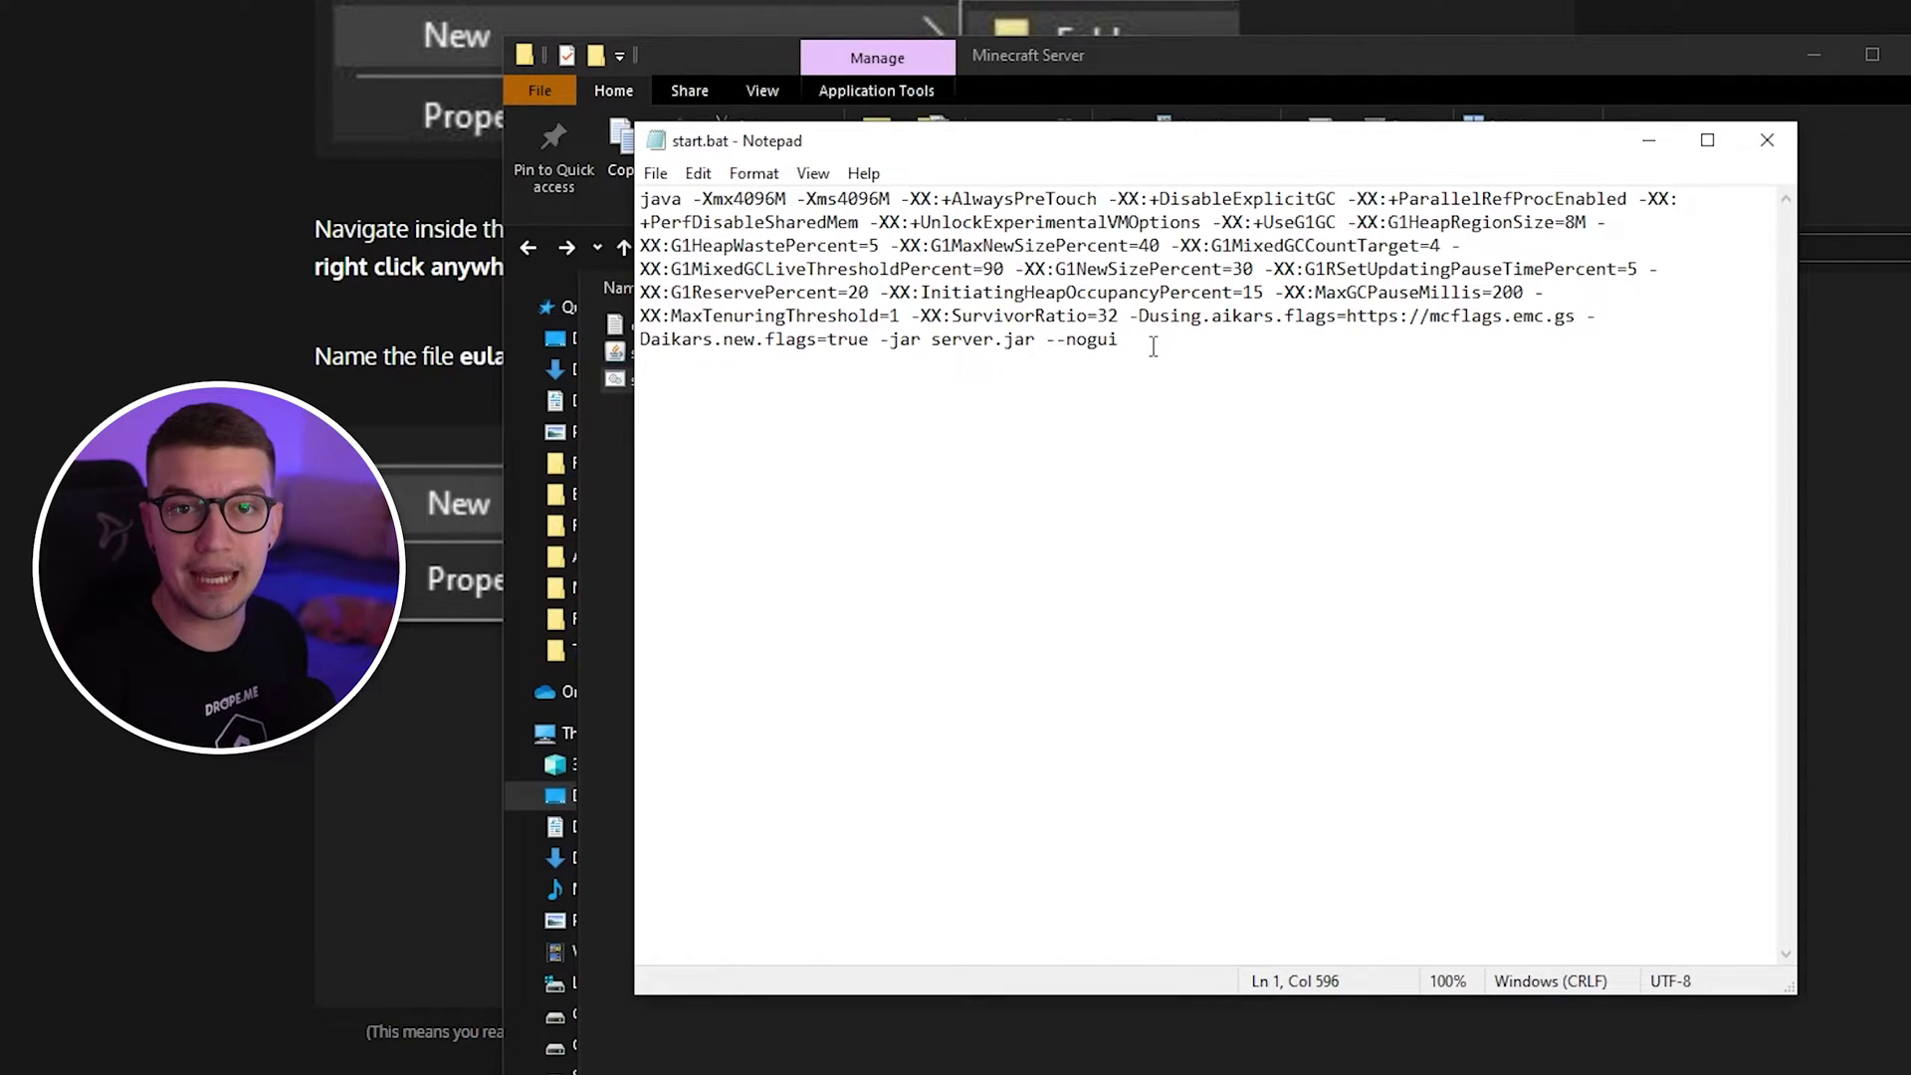
key(space)
key(BackSpace)
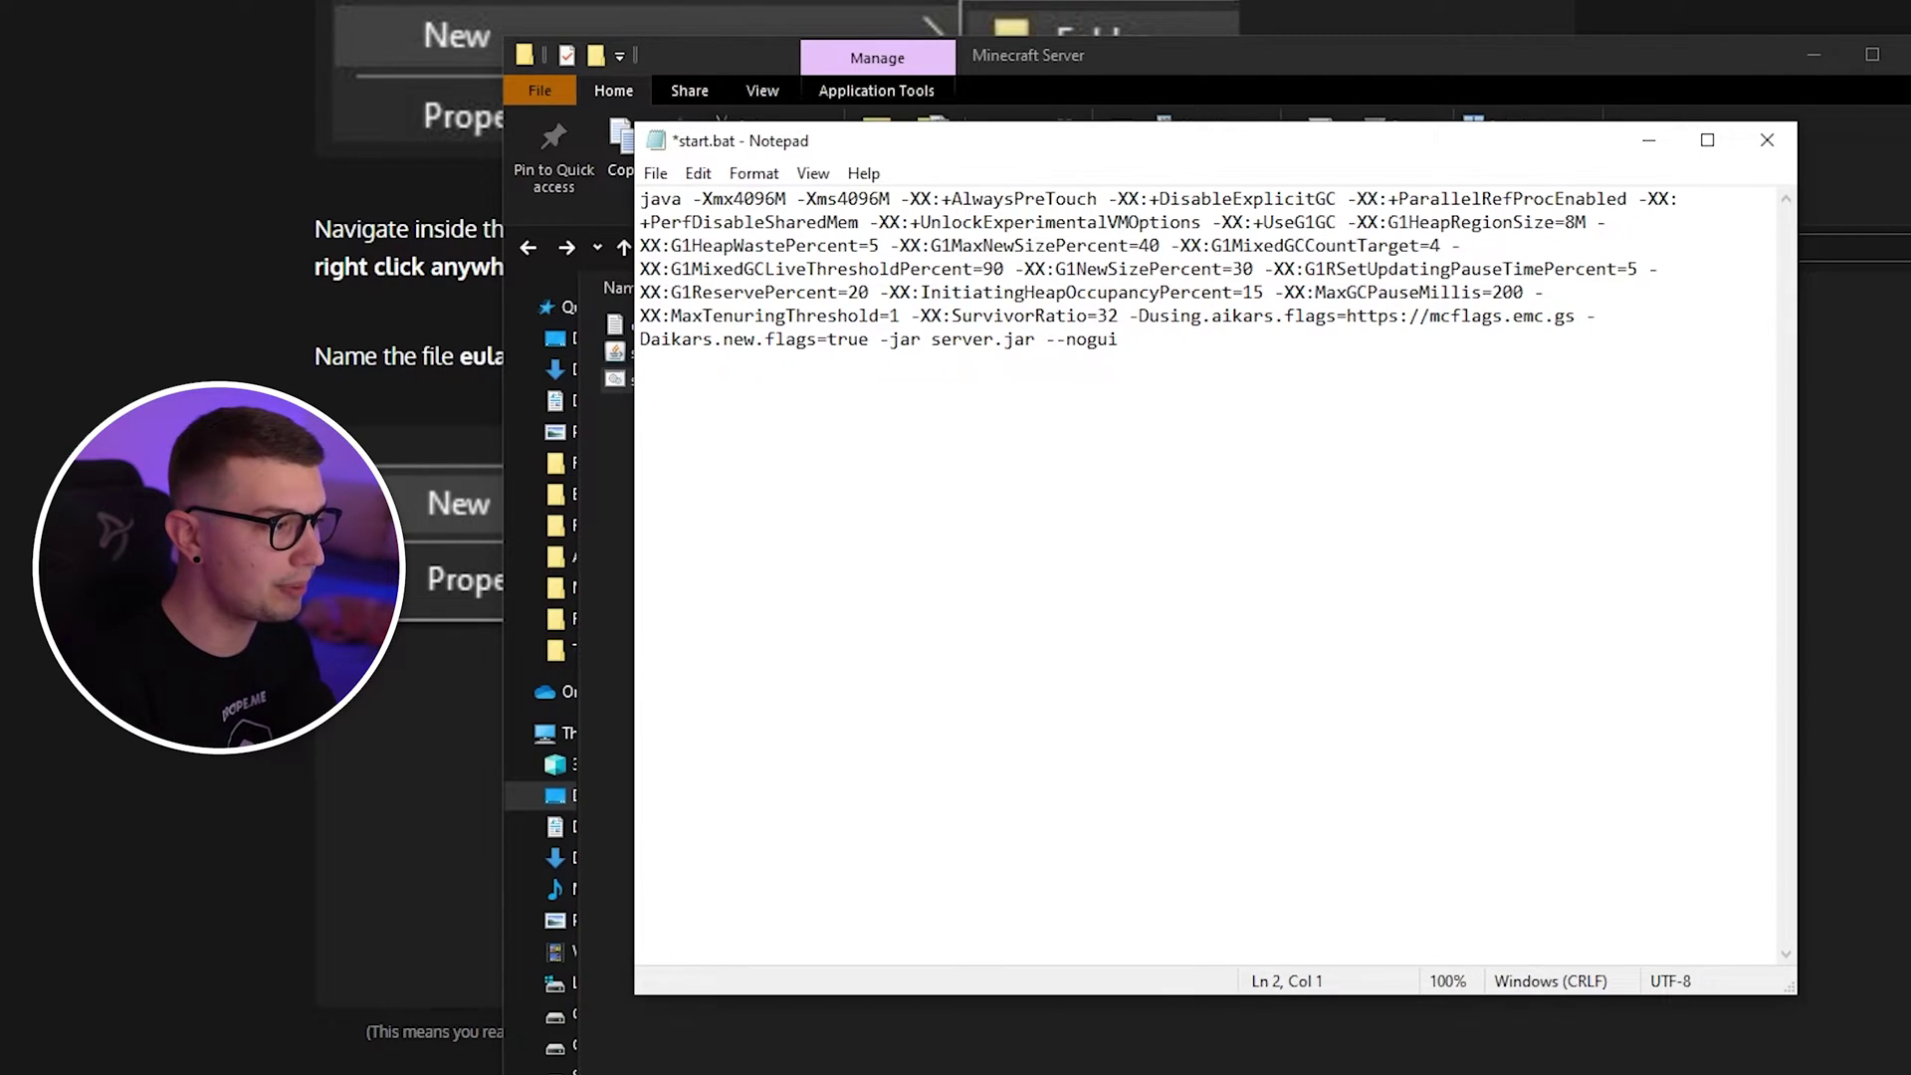
text(se)
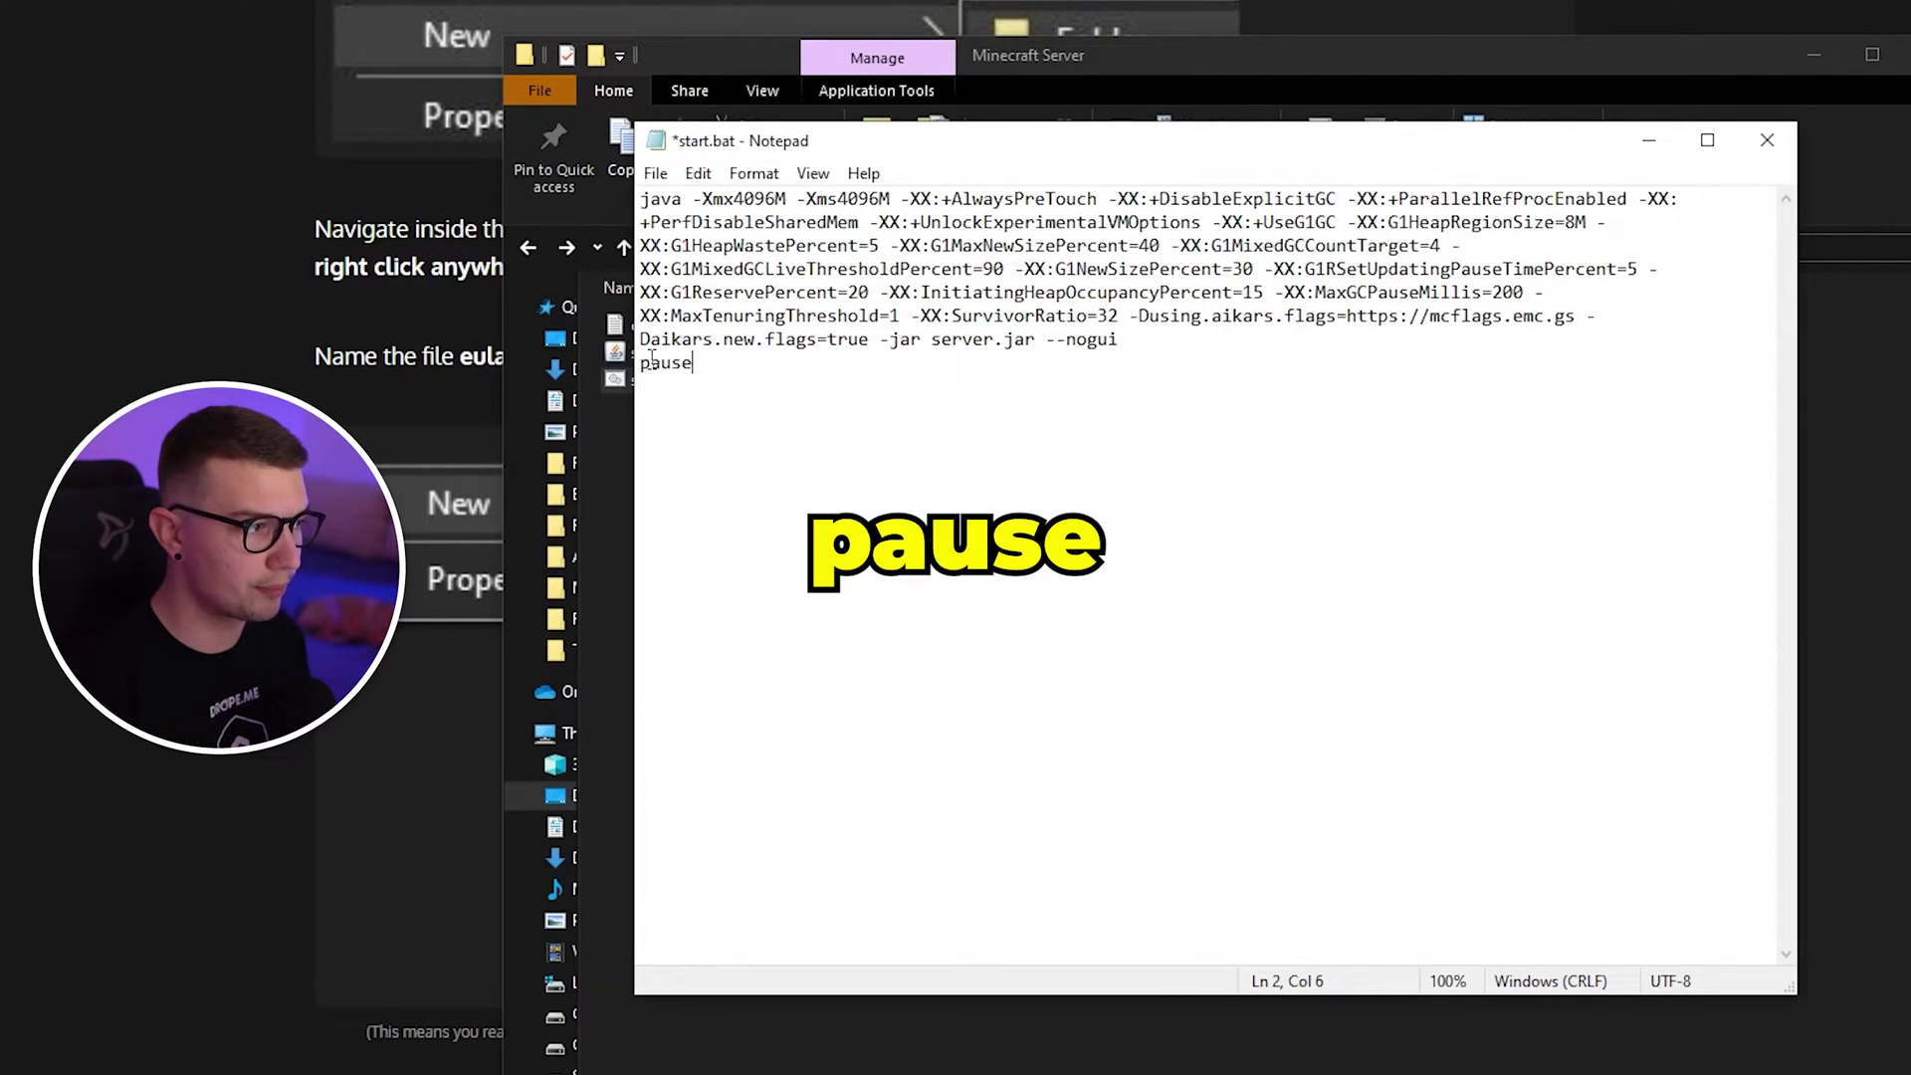
Step: Save the edited start.bat and close Notepad
click(657, 175)
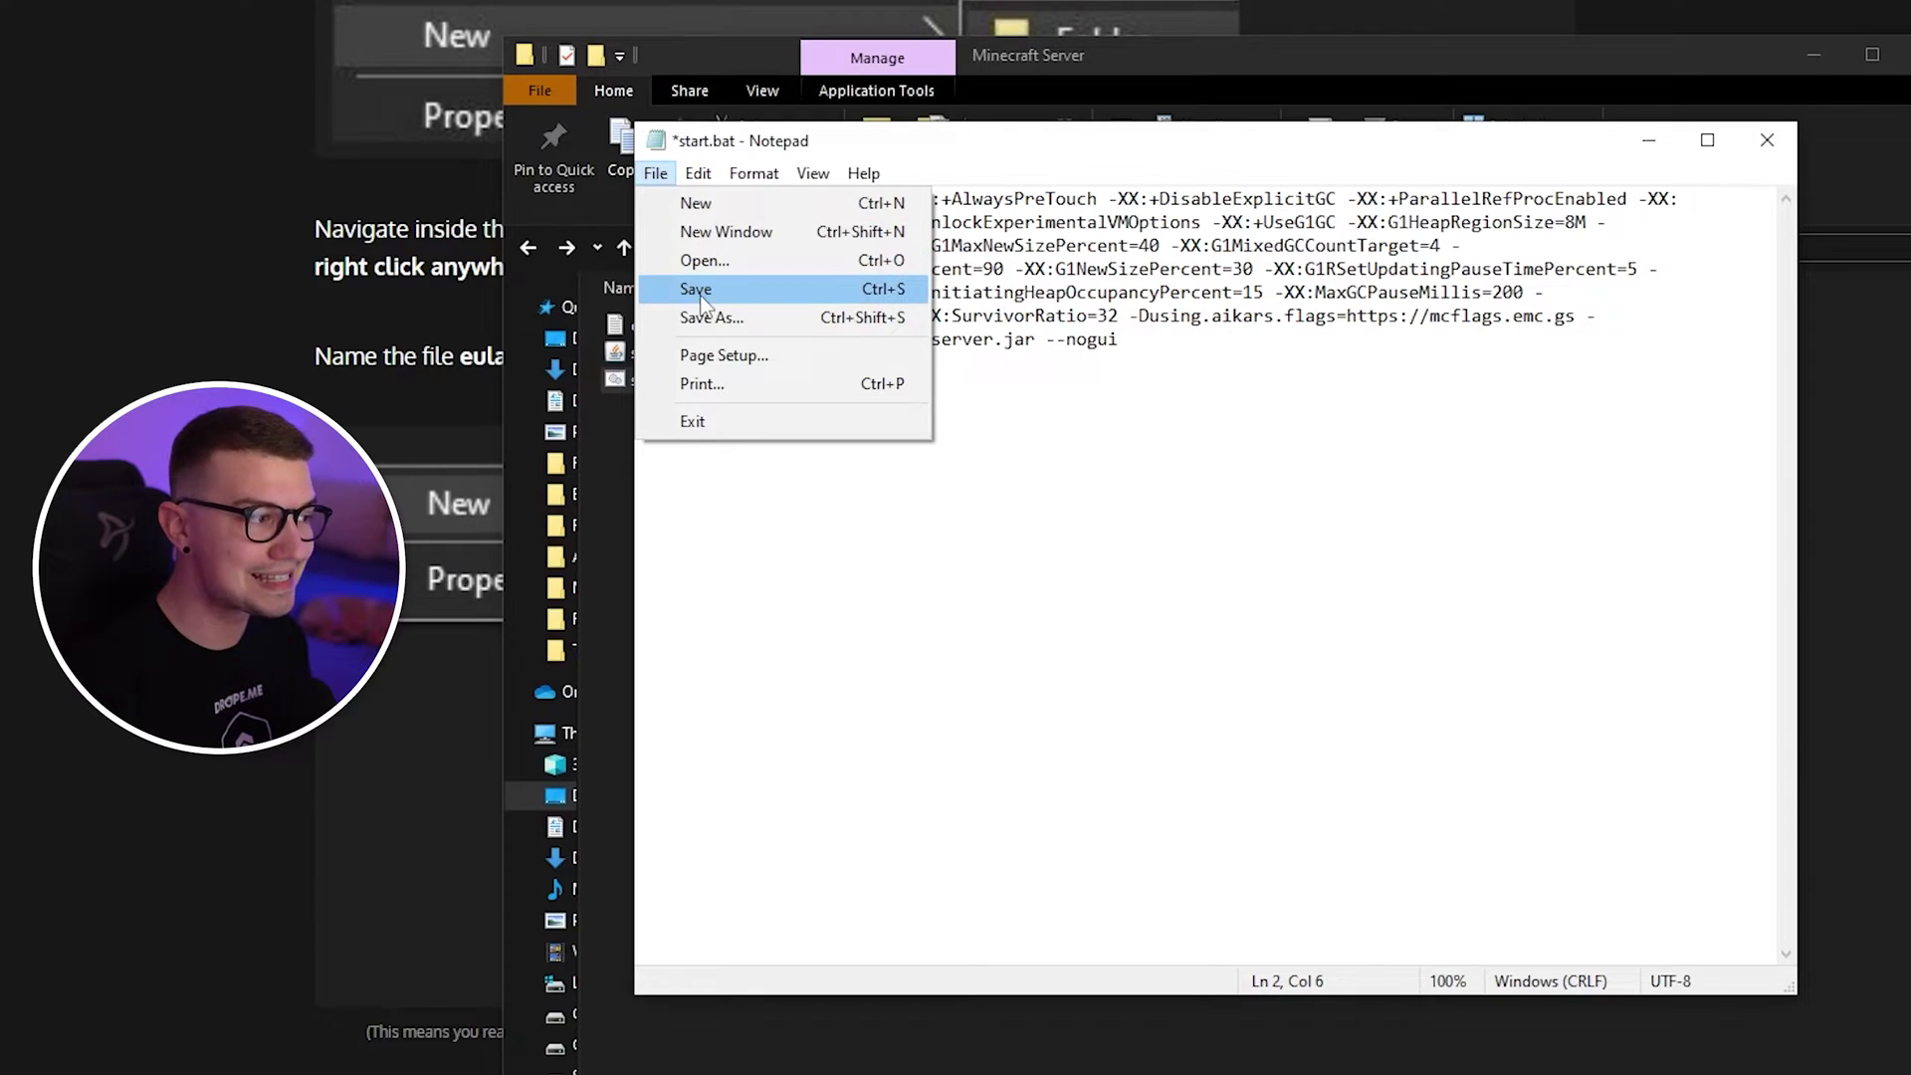
click(701, 294)
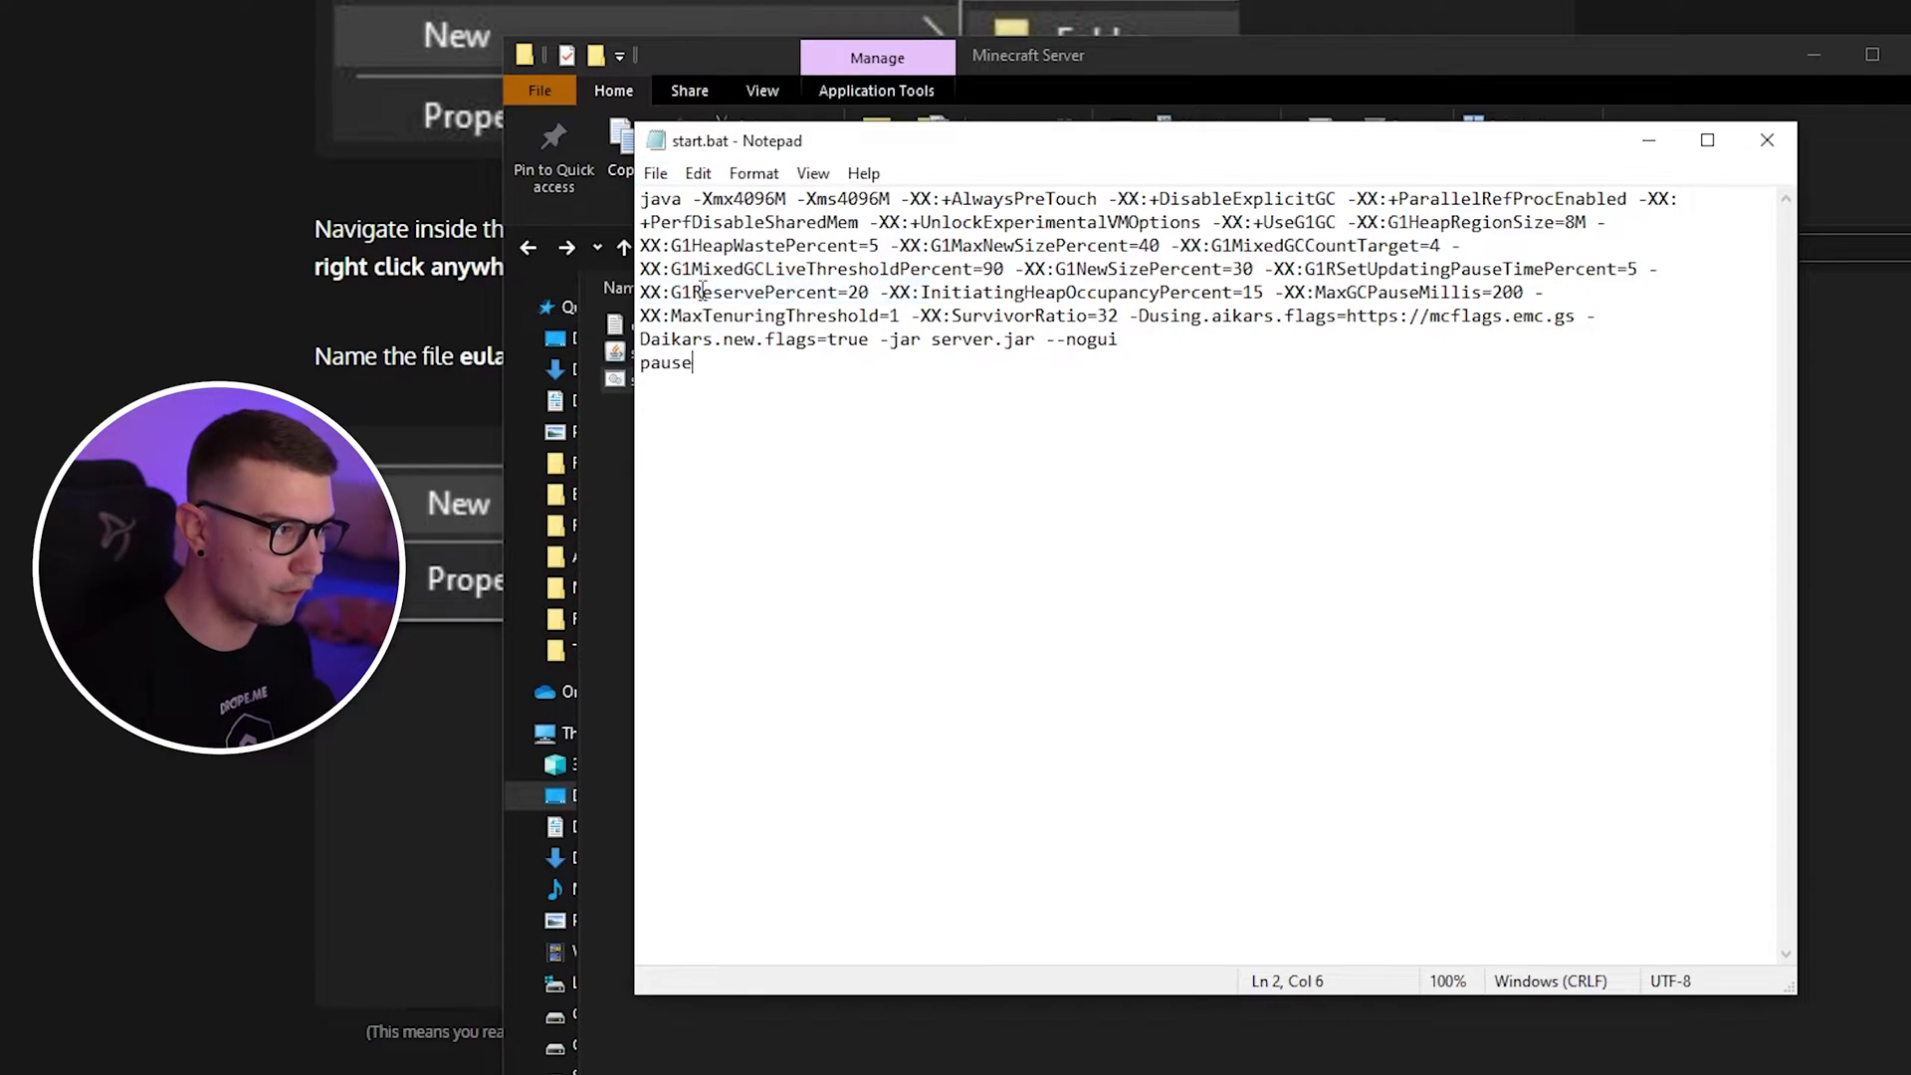
click(1765, 144)
Step: Run start.bat and examine the console's Java 17 or above requirement error
double_click(693, 388)
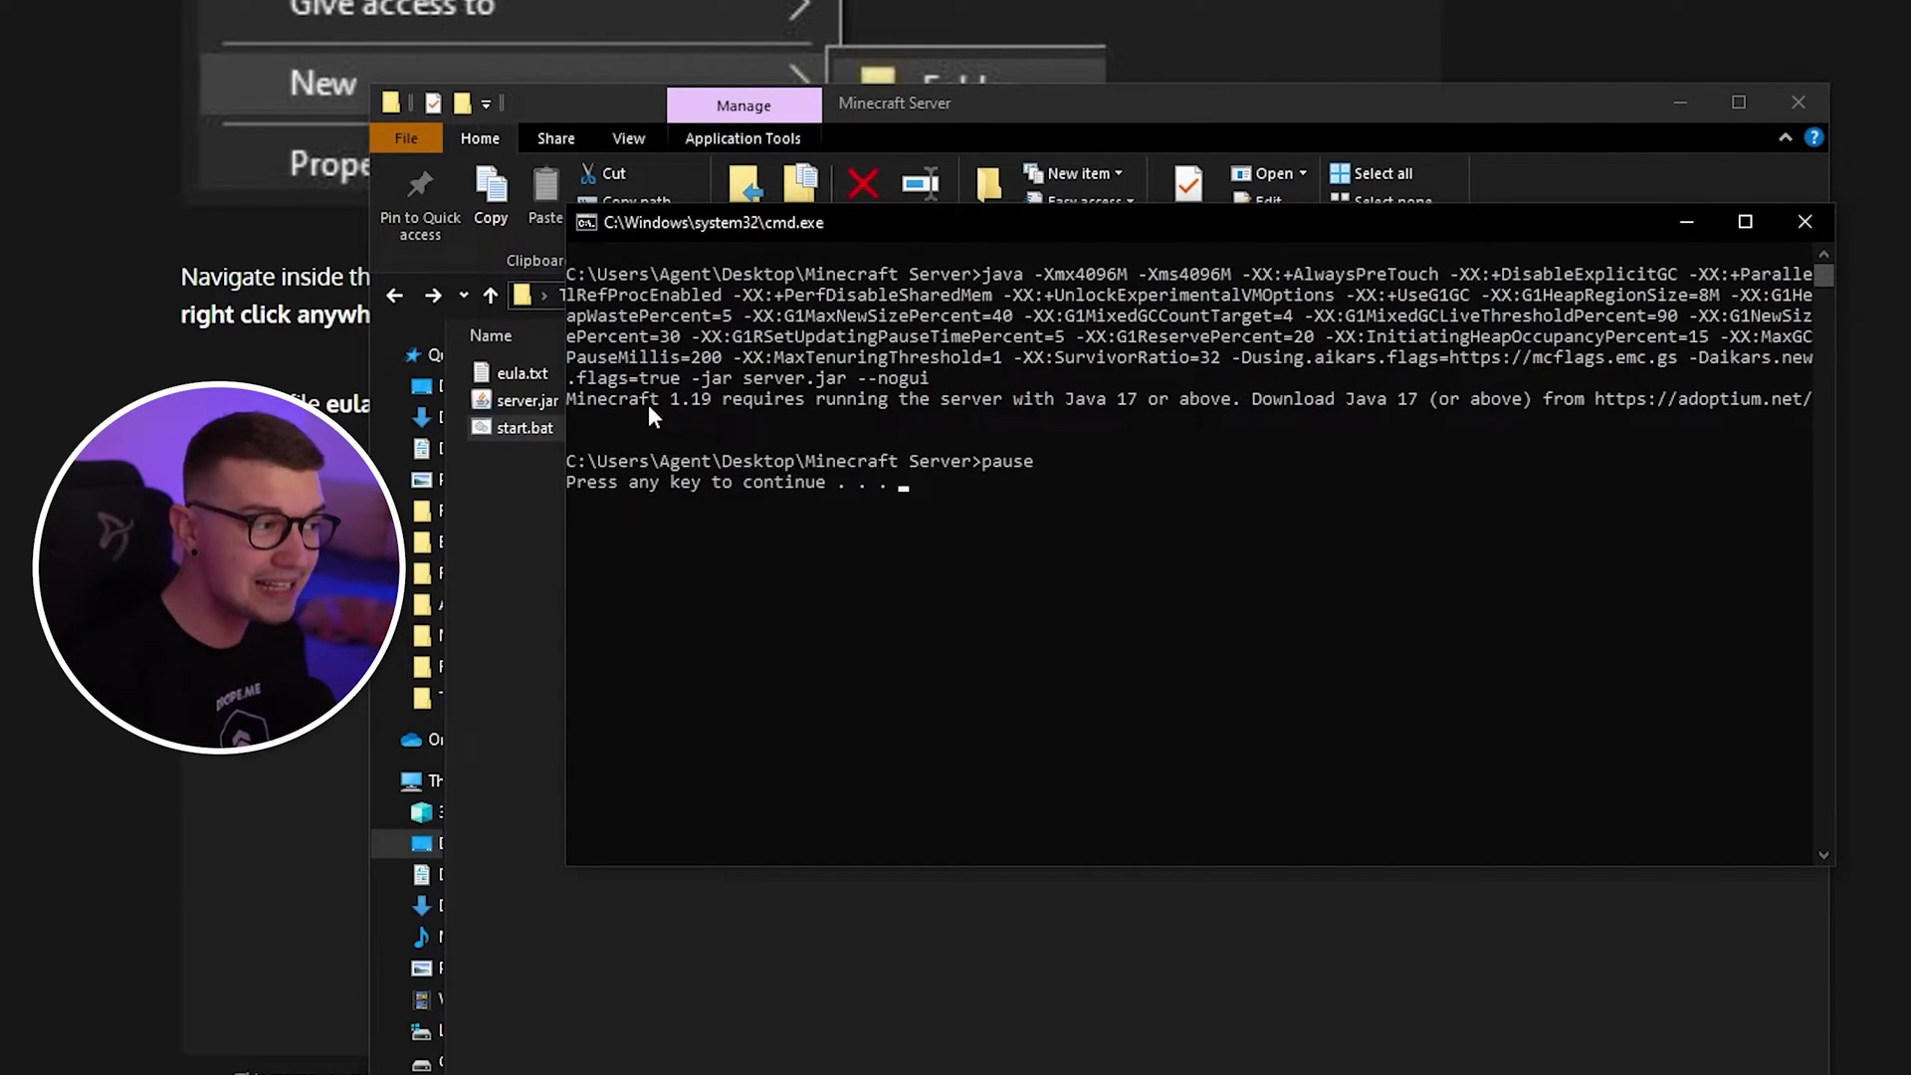
drag(573, 402, 839, 402)
click(900, 400)
click(613, 418)
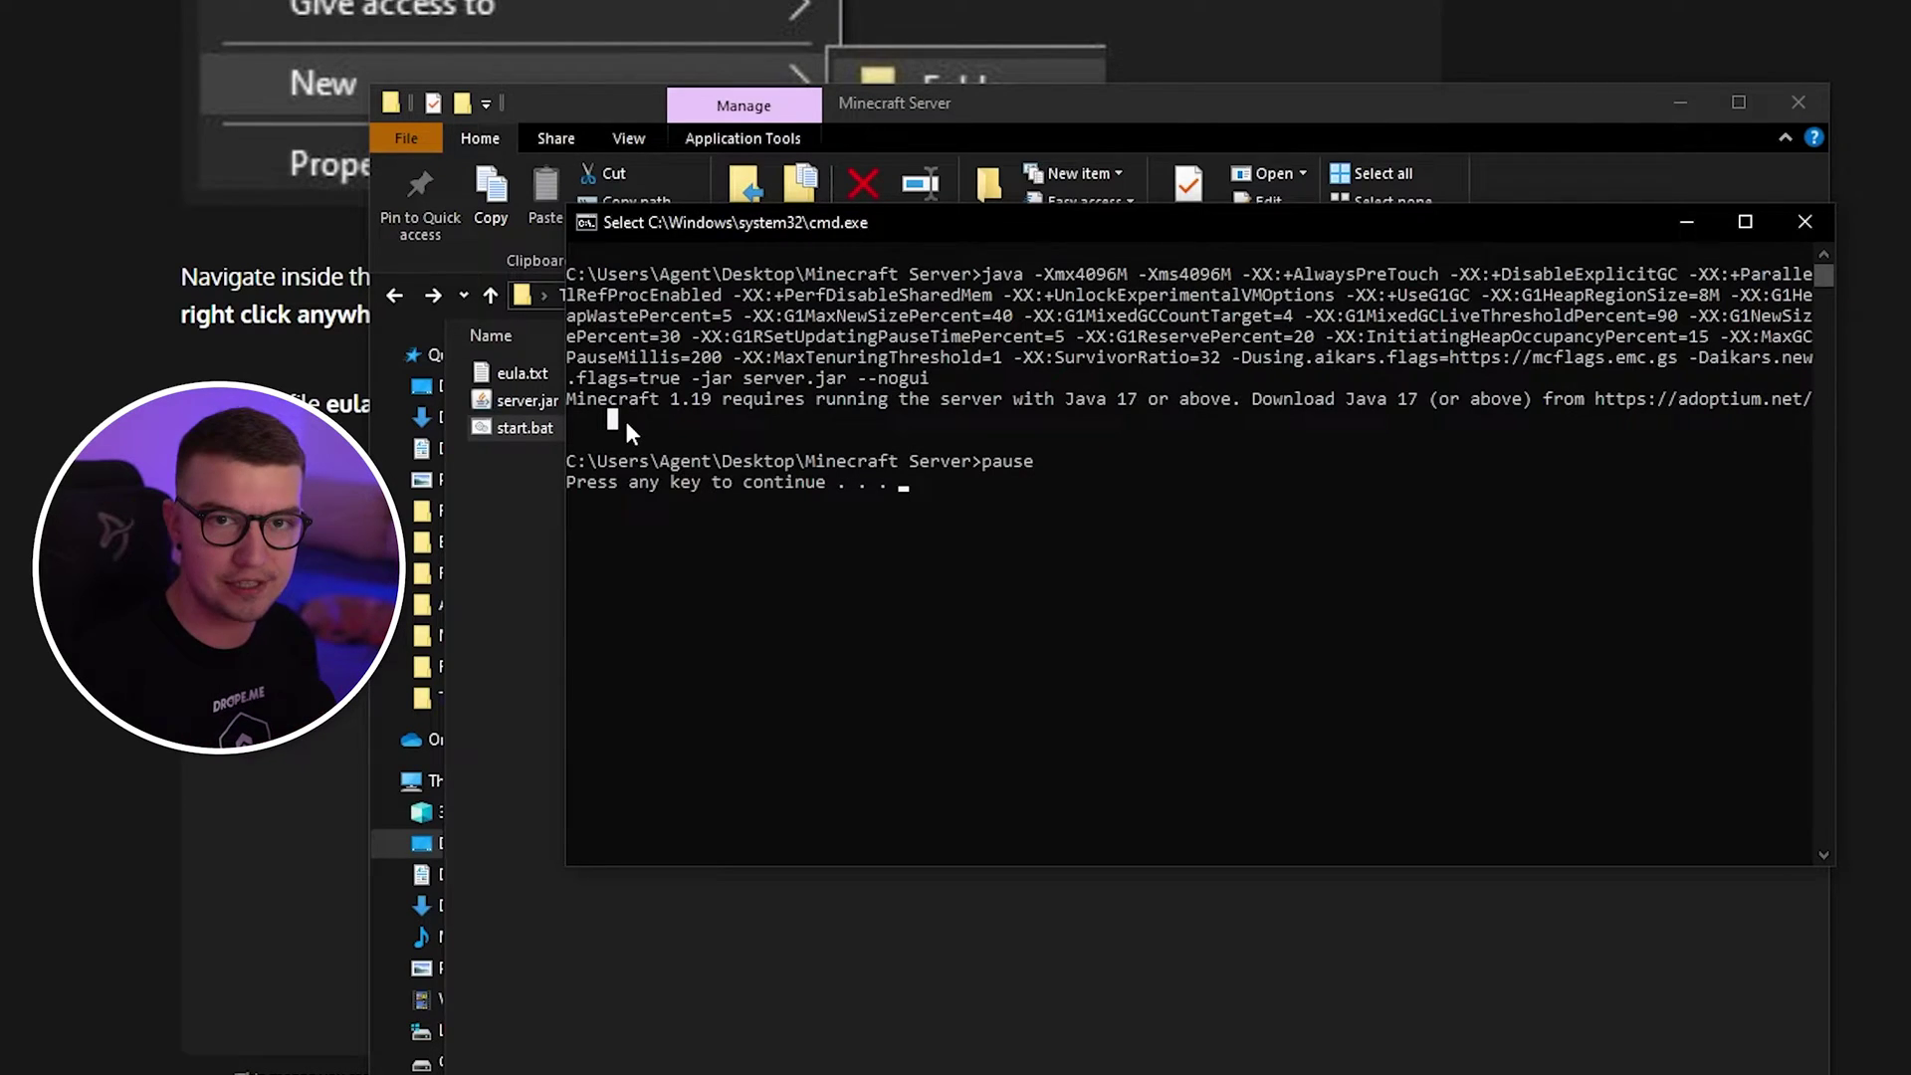
click(610, 418)
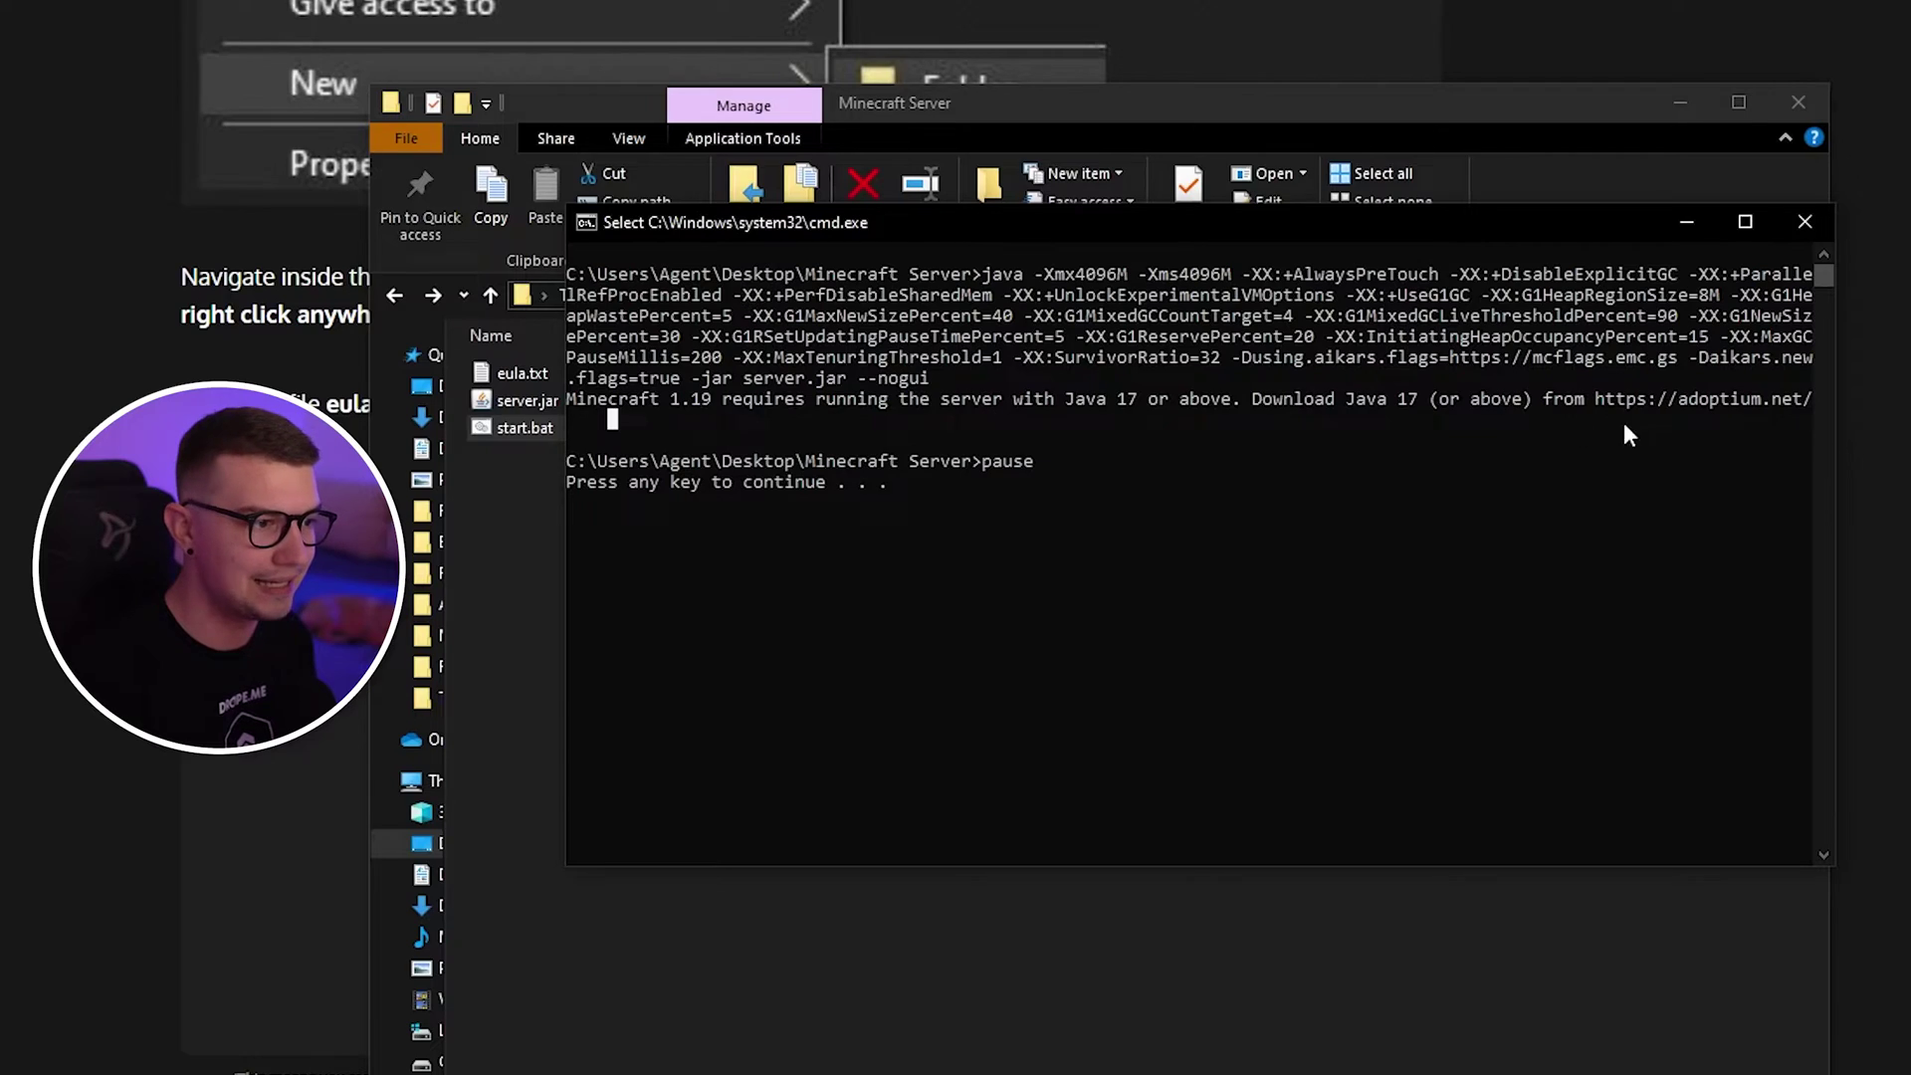
Step: Highlight the adoptium.net download link, then close the console past the pause
click(1766, 400)
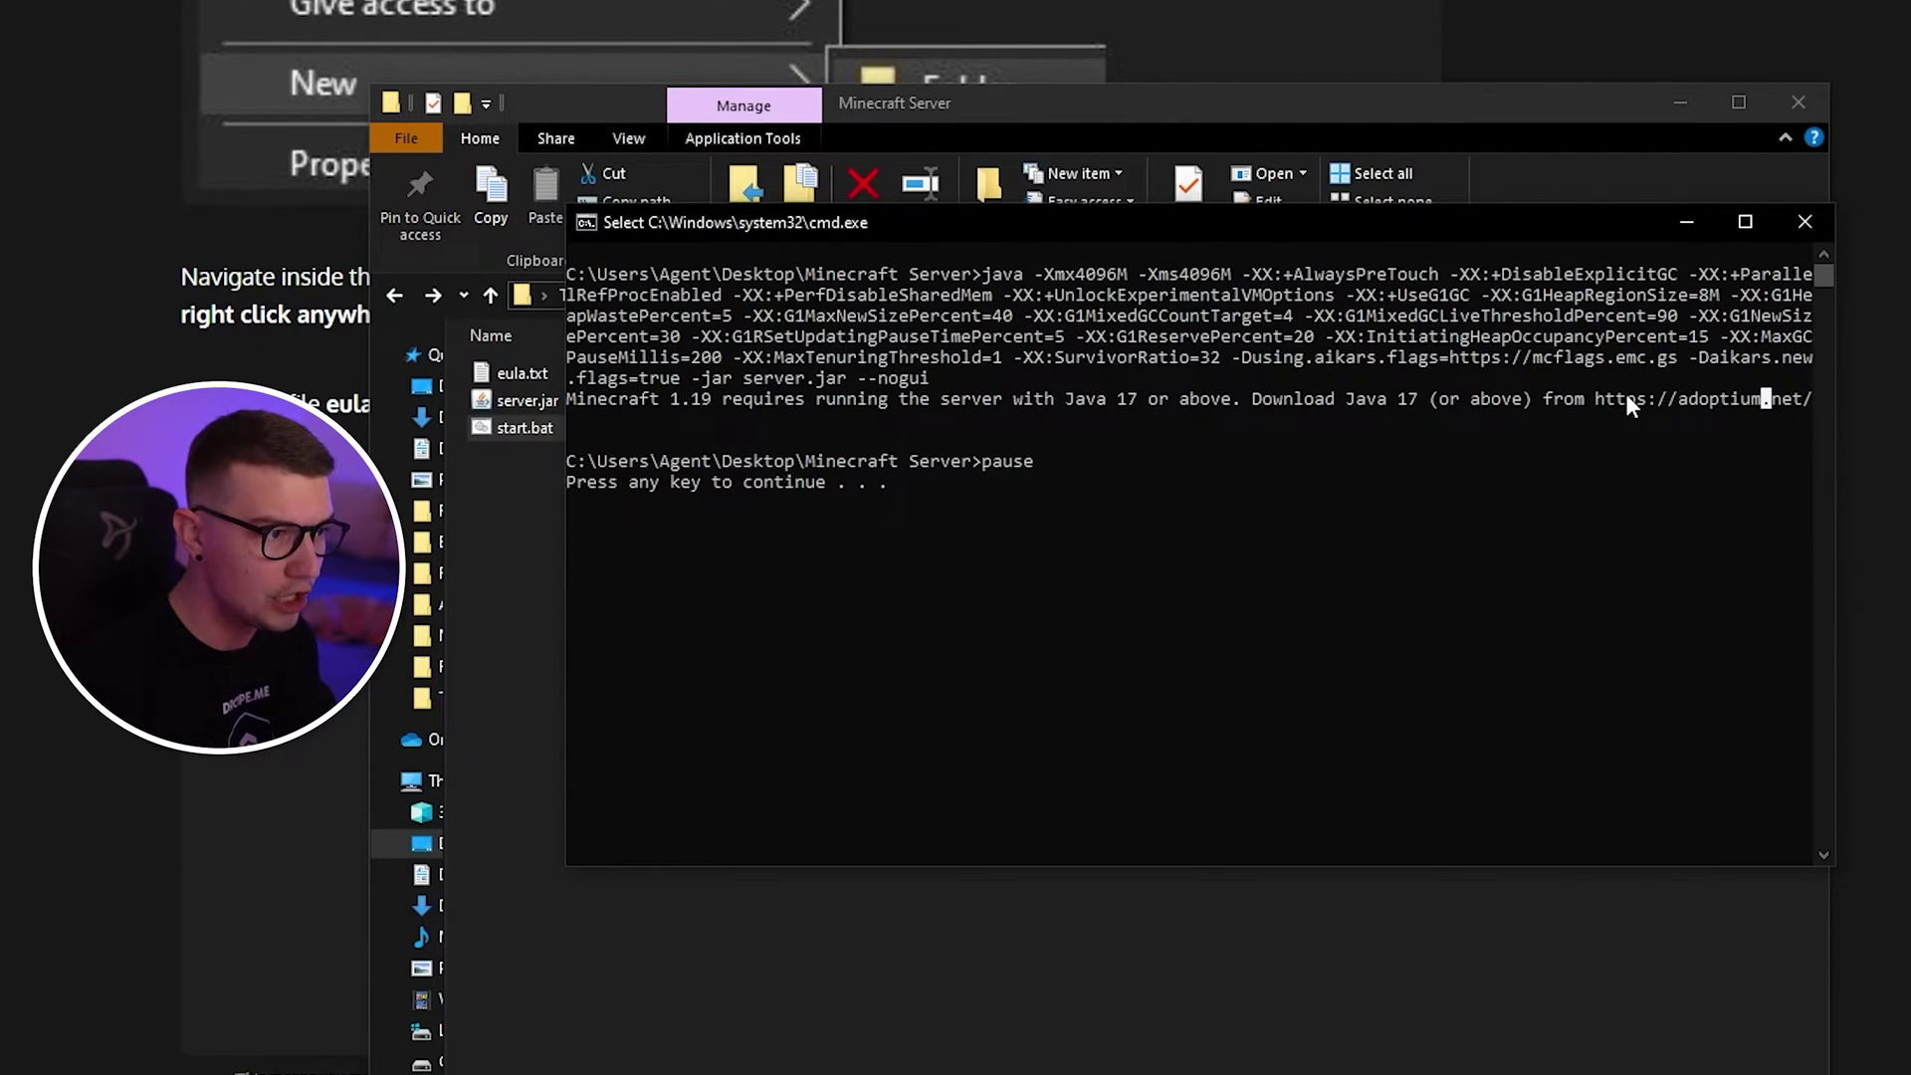
drag(1599, 402, 1798, 400)
click(1797, 399)
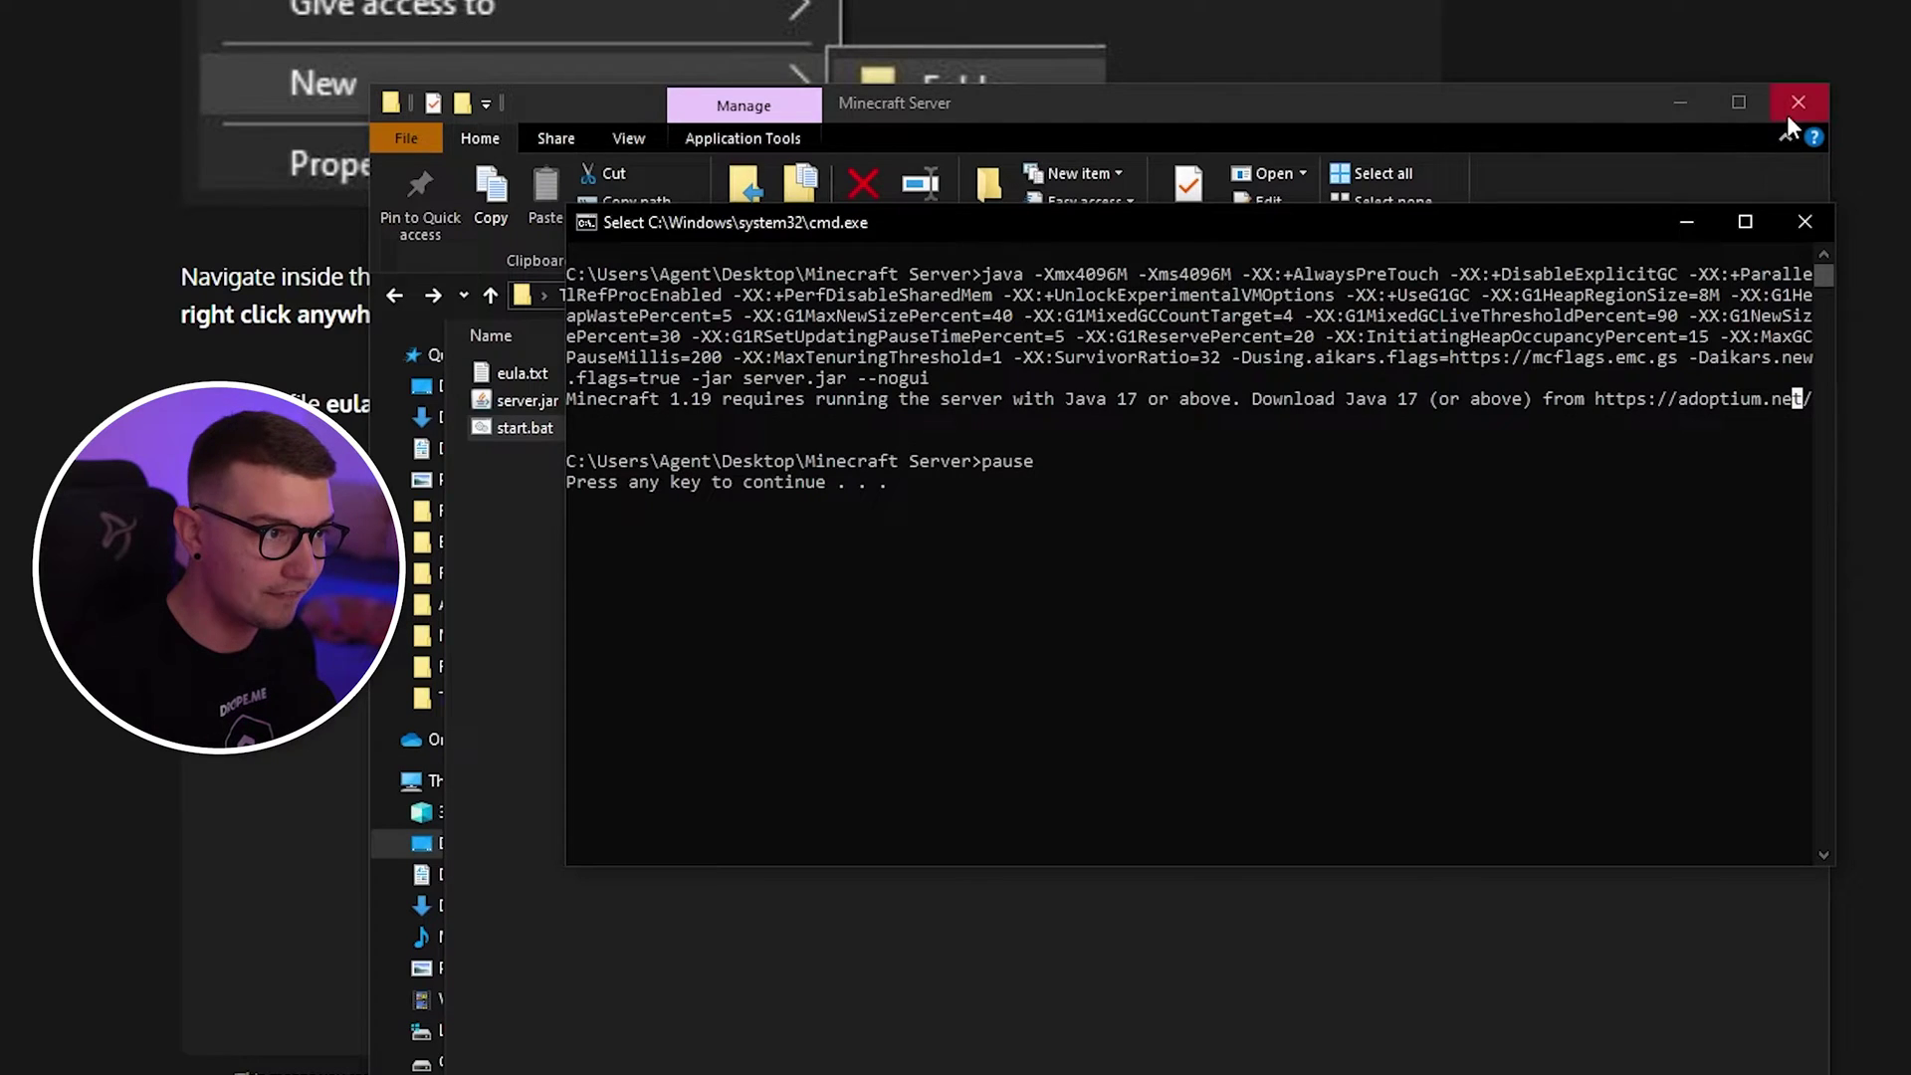
click(1049, 545)
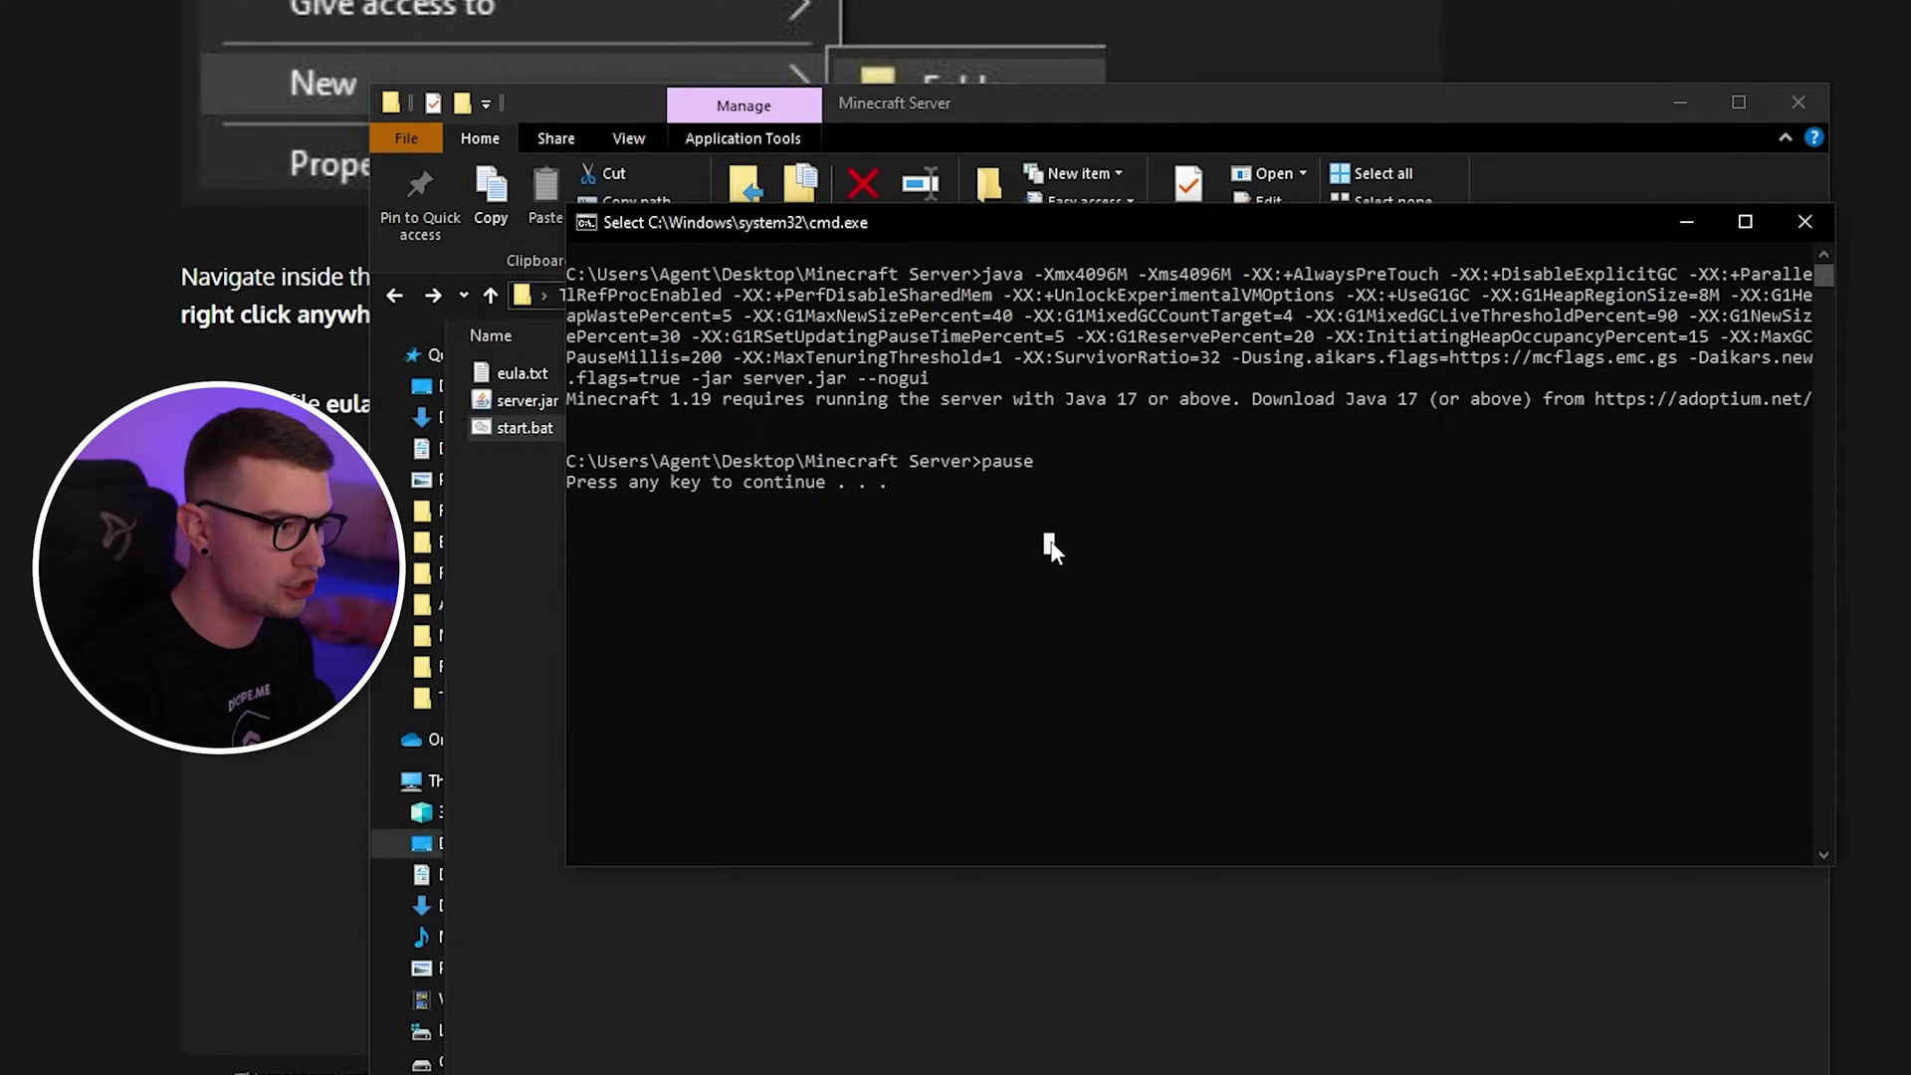
key(Return)
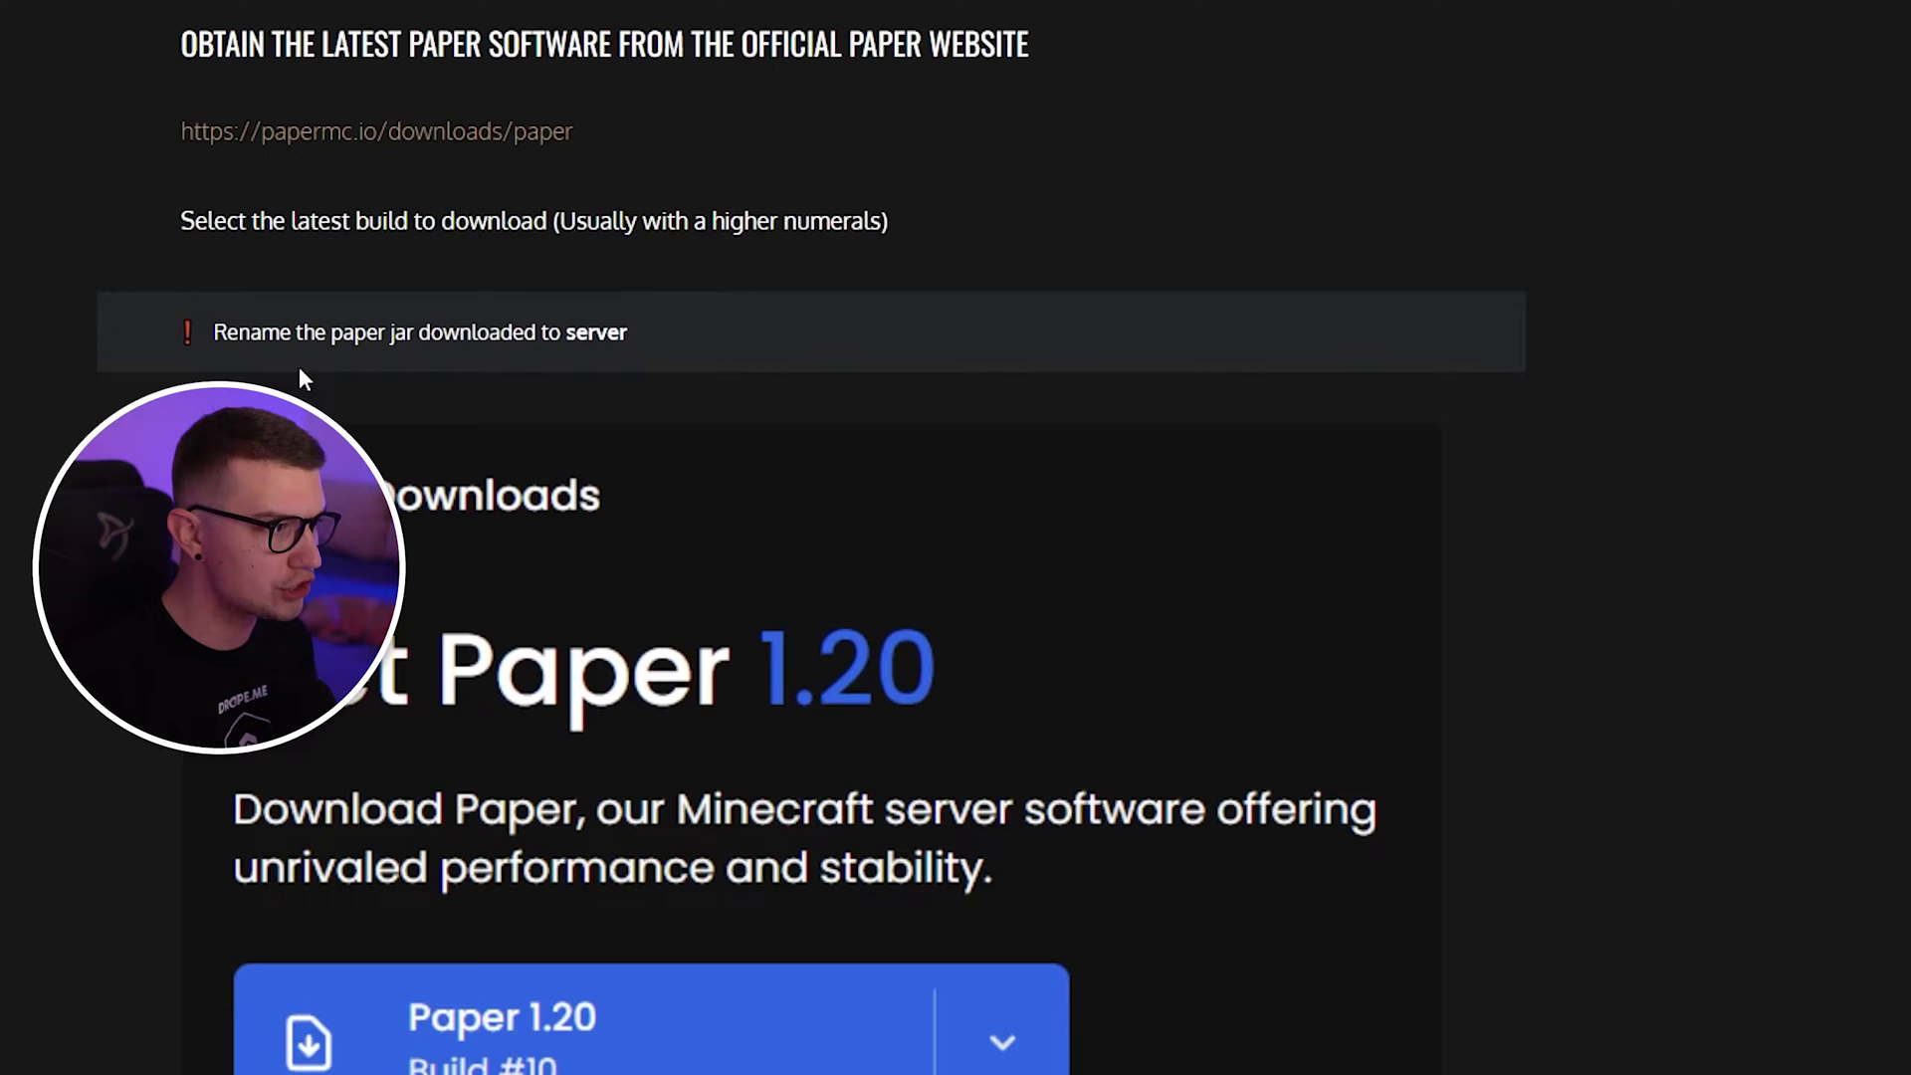
Step: Scroll through the PaperMC guide past its file rename instructions
scroll(20, 439, down, 7)
drag(182, 578, 664, 579)
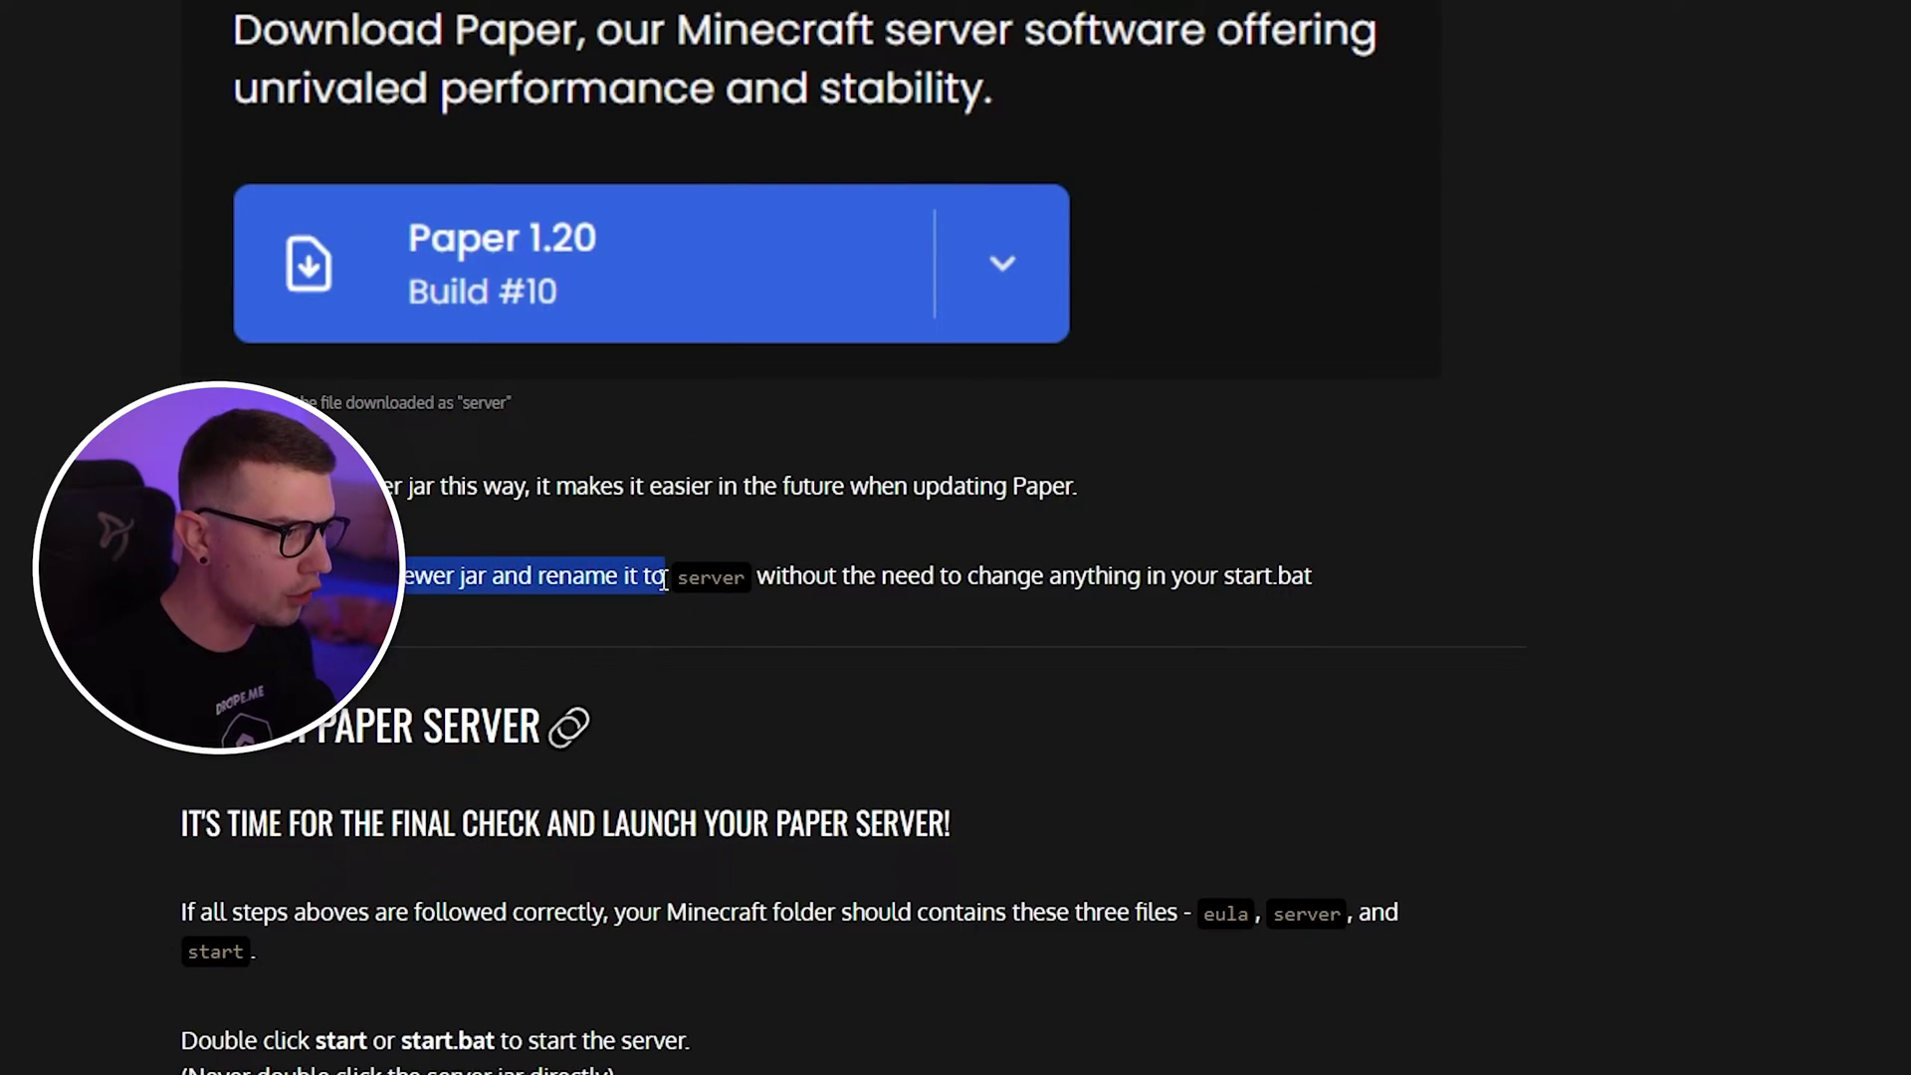
scroll(657, 572, down, 1)
click(375, 883)
scroll(375, 883, down, 4)
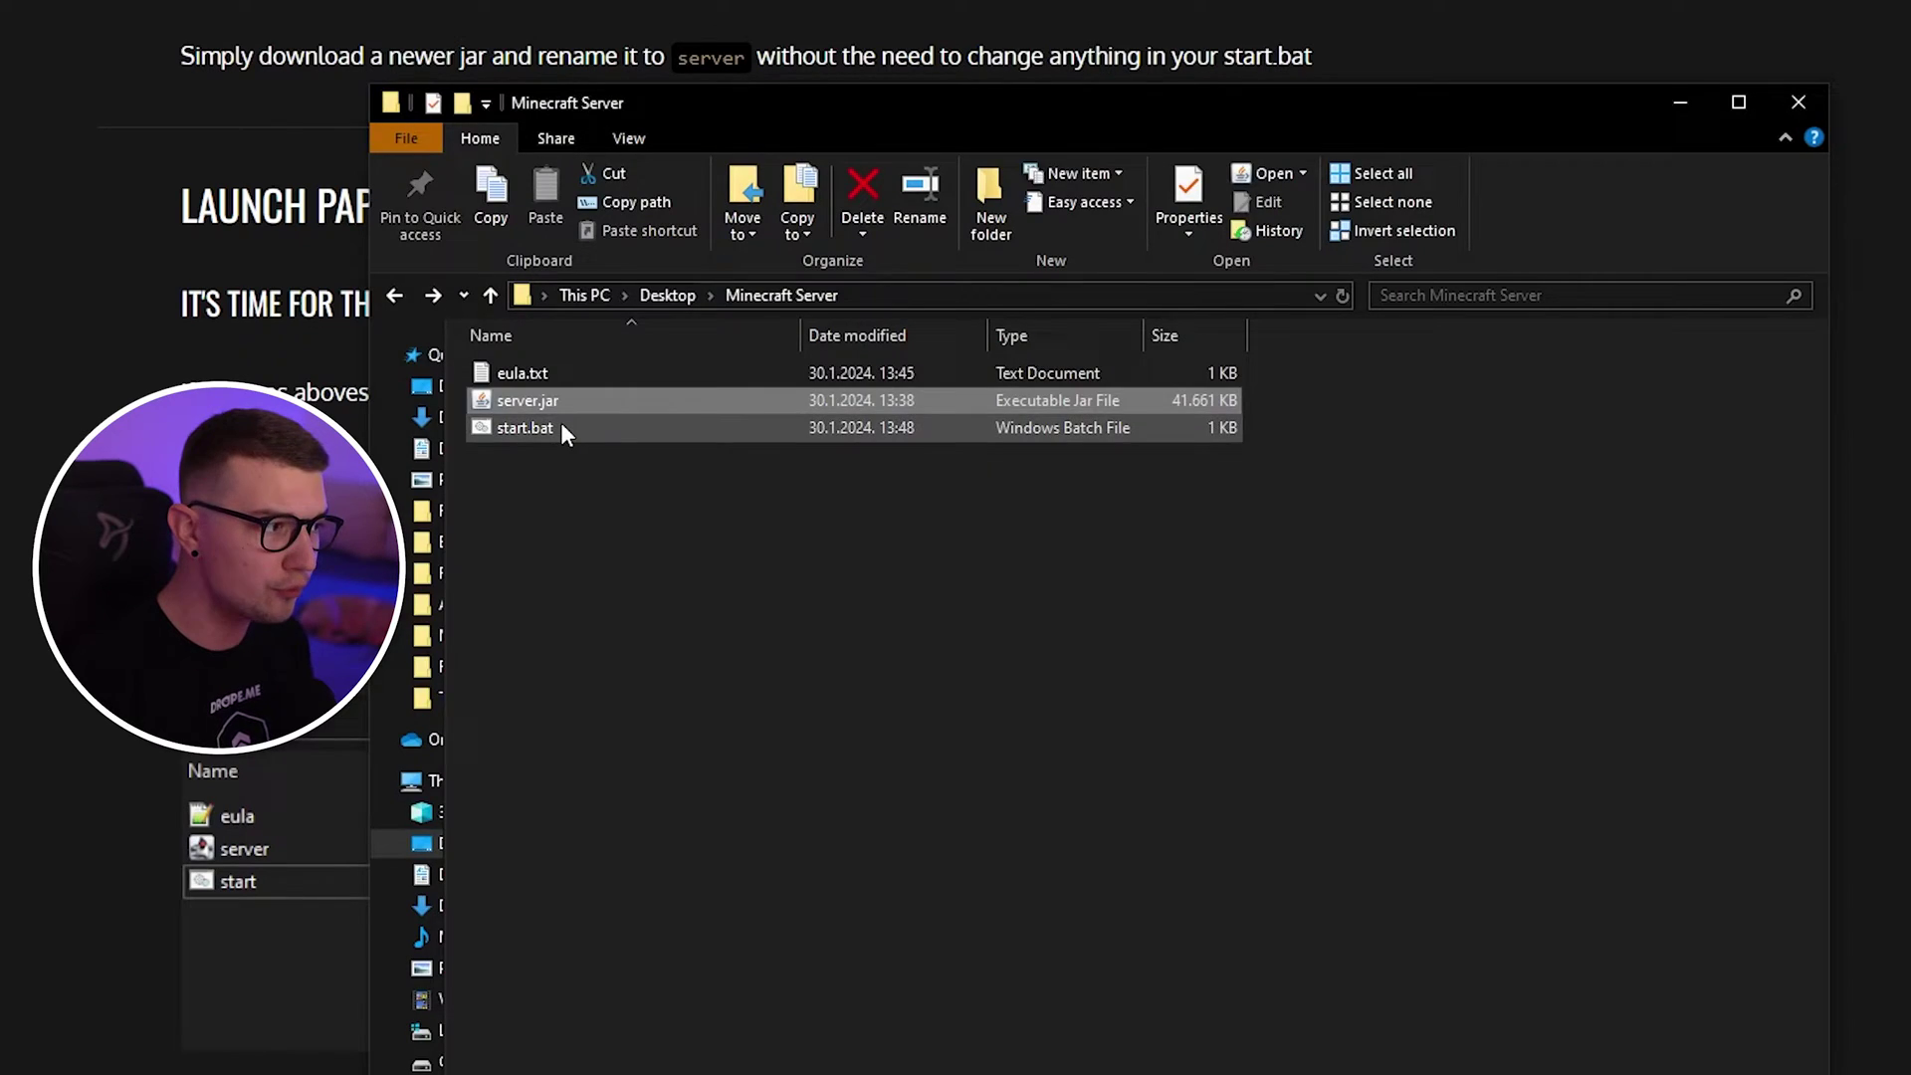
Step: Open start.bat in Notepad and check the launch command uses server.jar
right_click(560, 422)
right_click(542, 420)
click(589, 468)
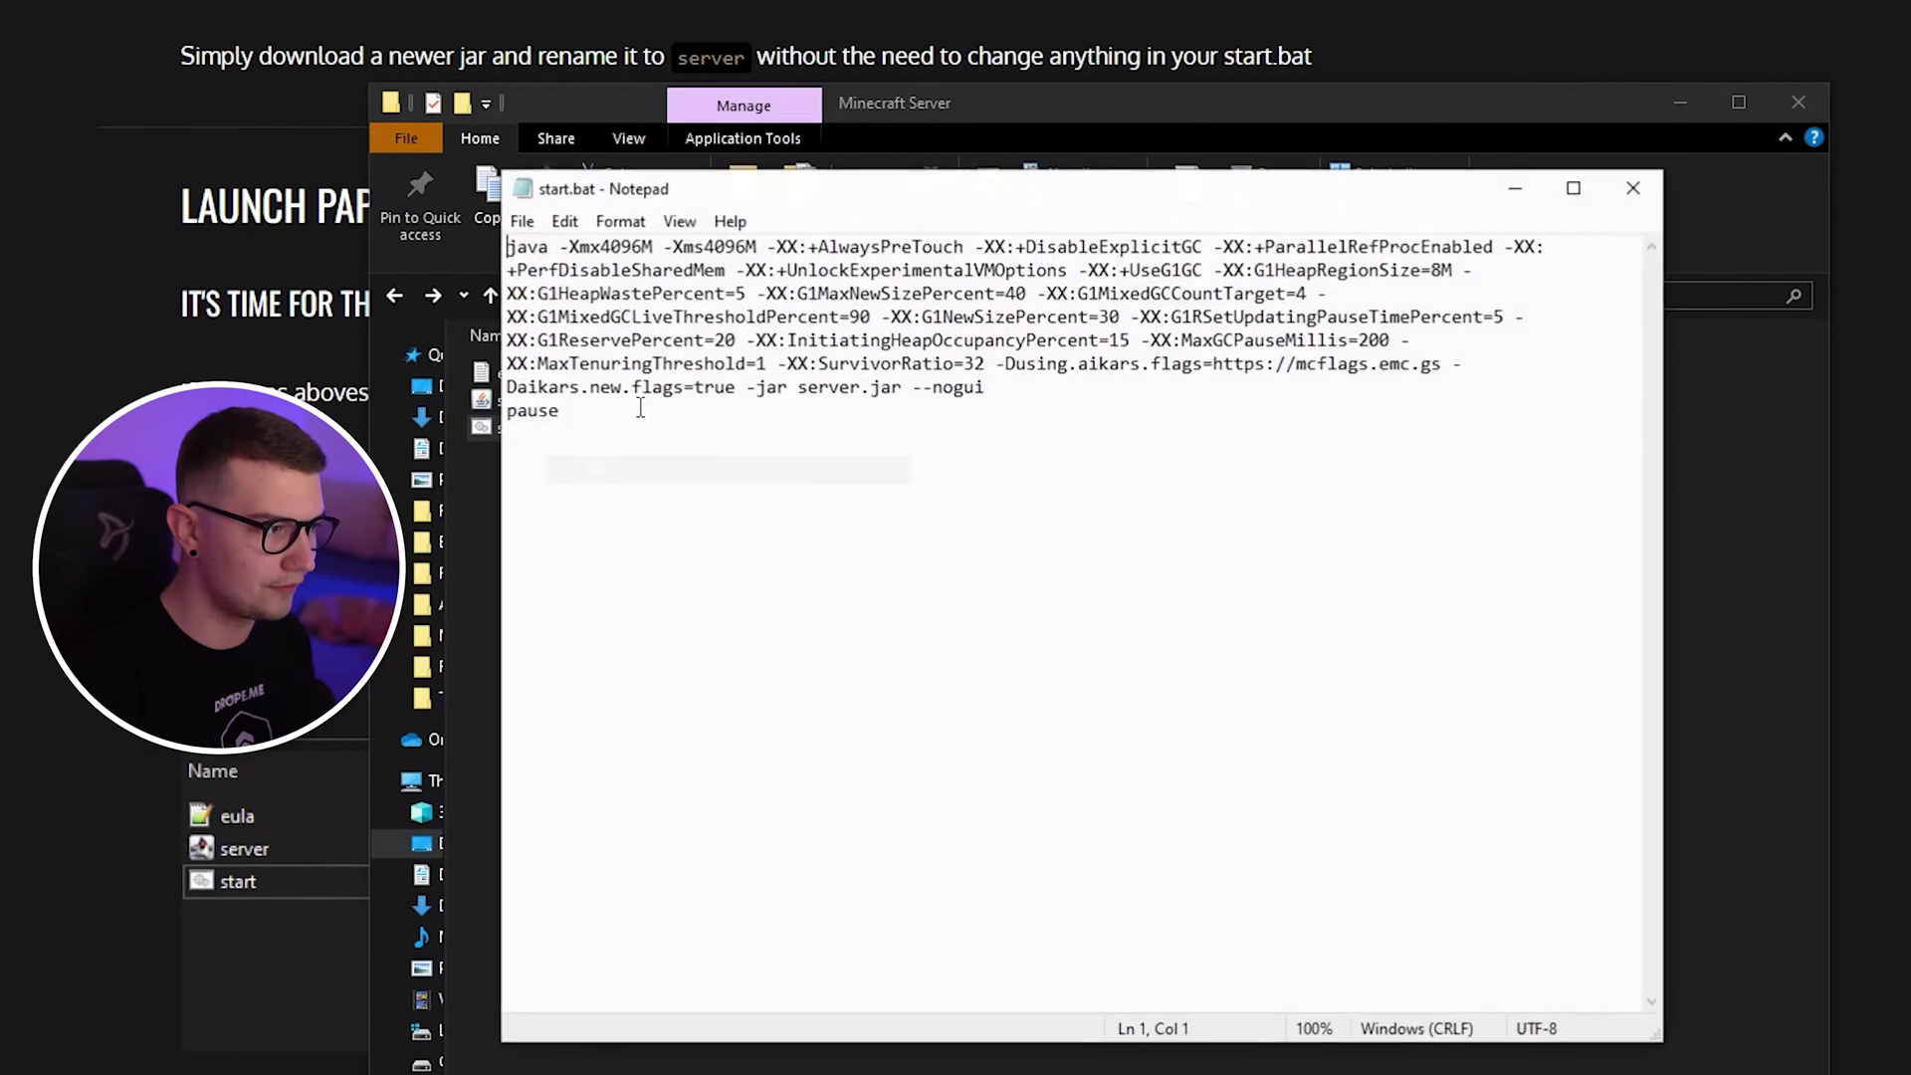
drag(797, 388, 899, 399)
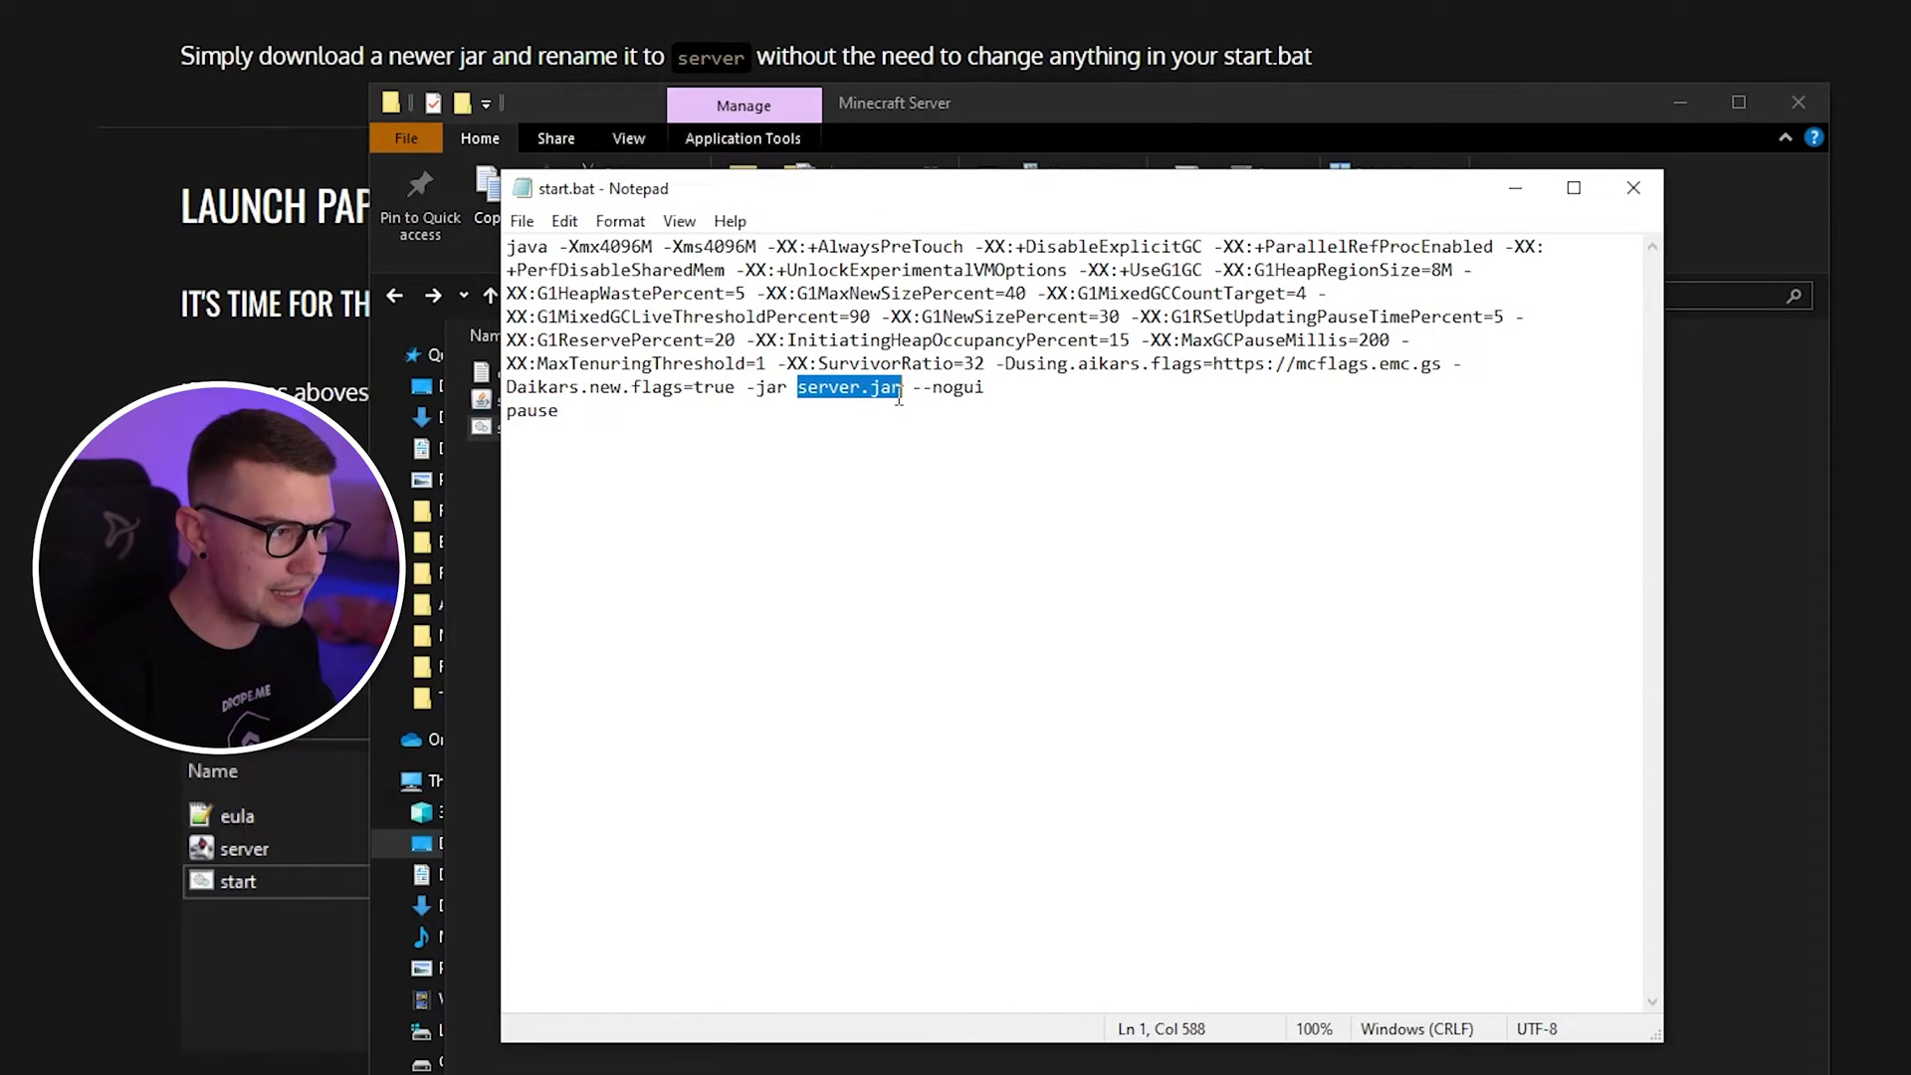
click(899, 388)
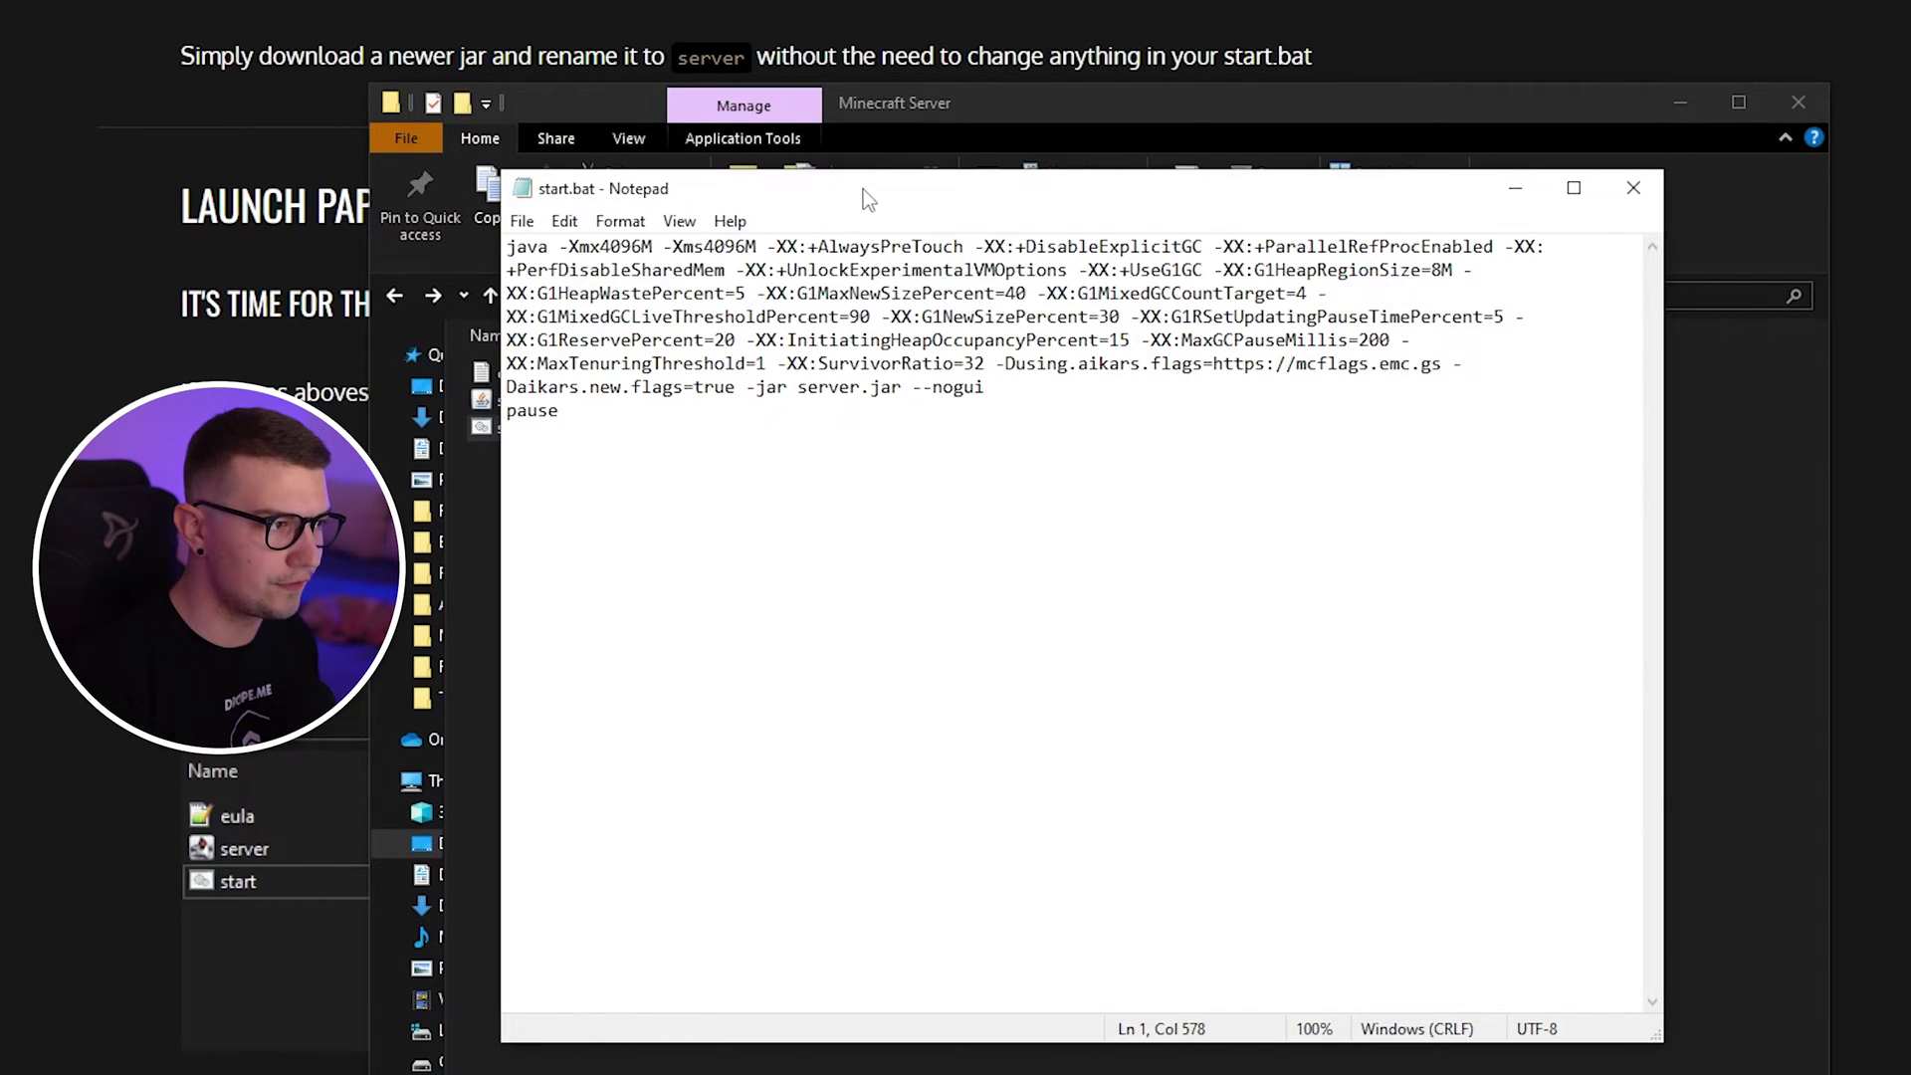
Step: Move Notepad aside, compare server.jar with the folder's file, and close without changes
drag(866, 199, 1333, 233)
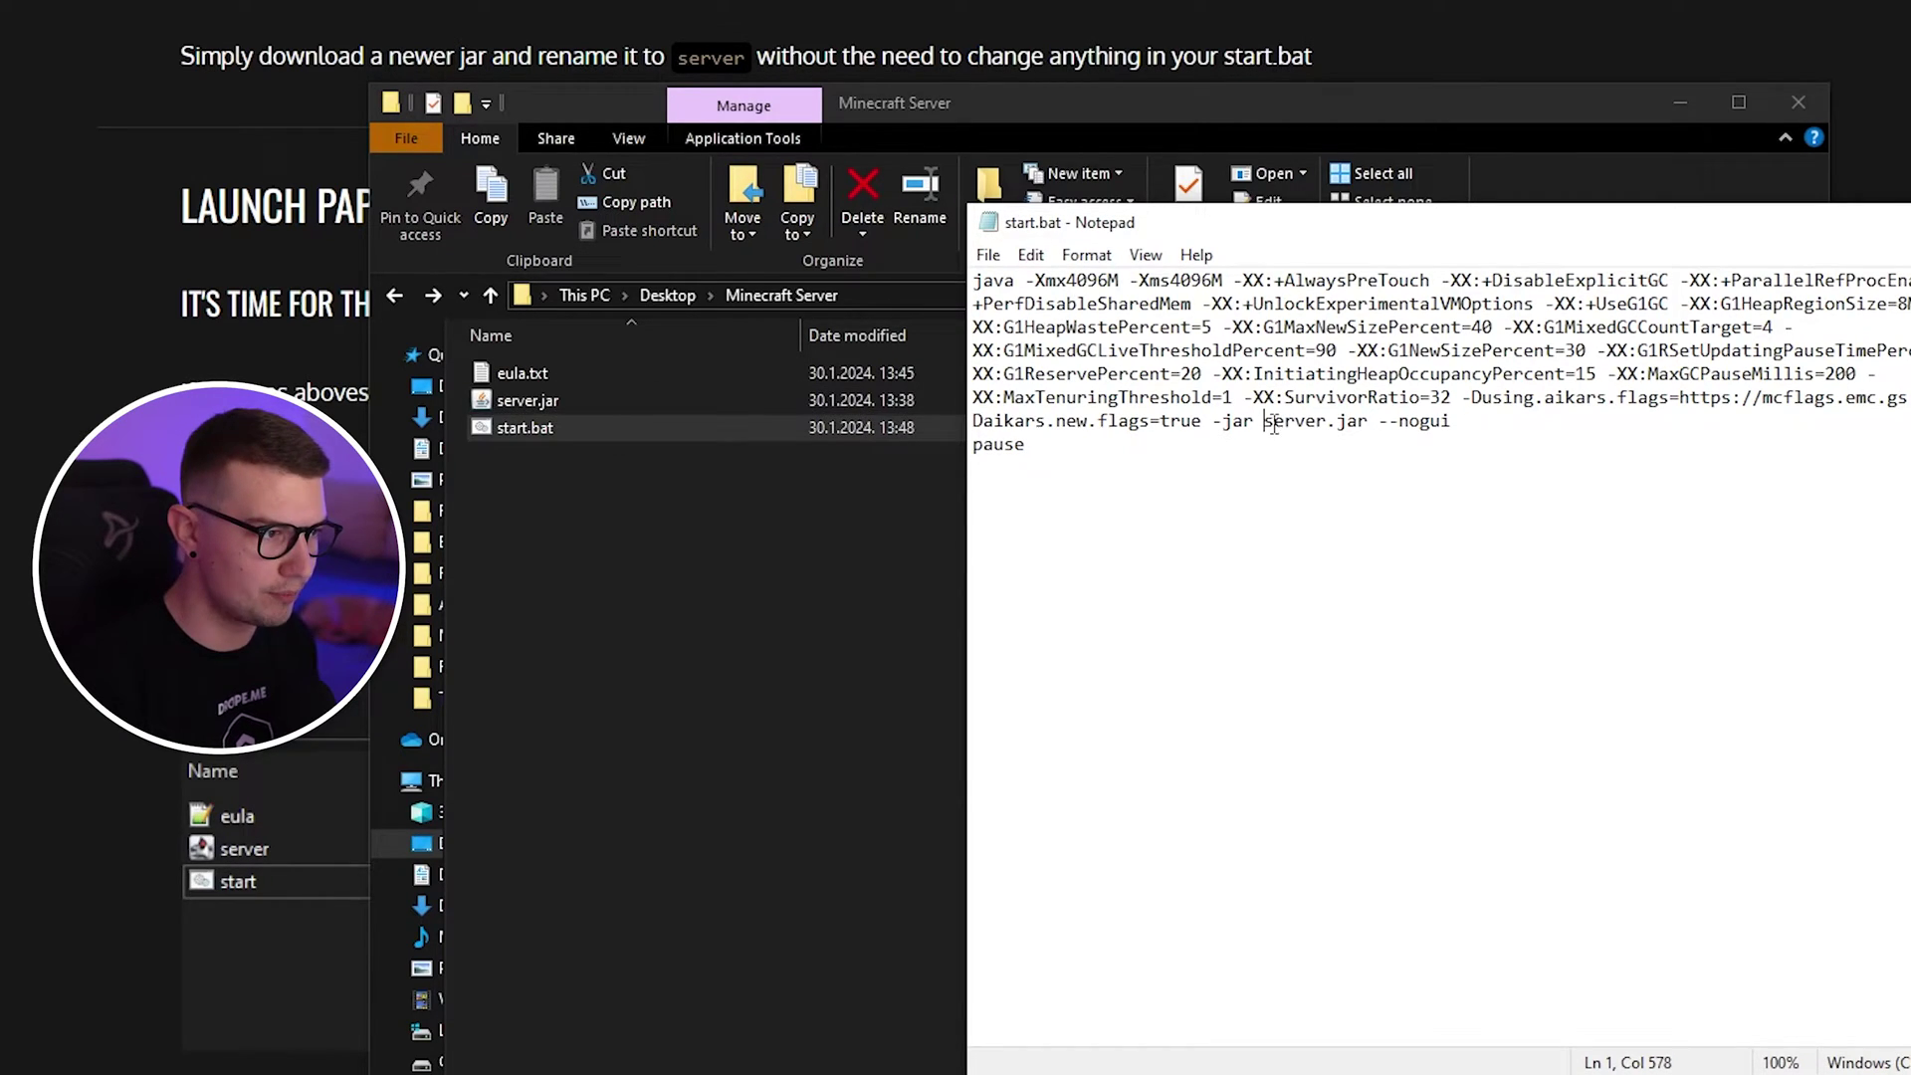
drag(1266, 420, 1328, 431)
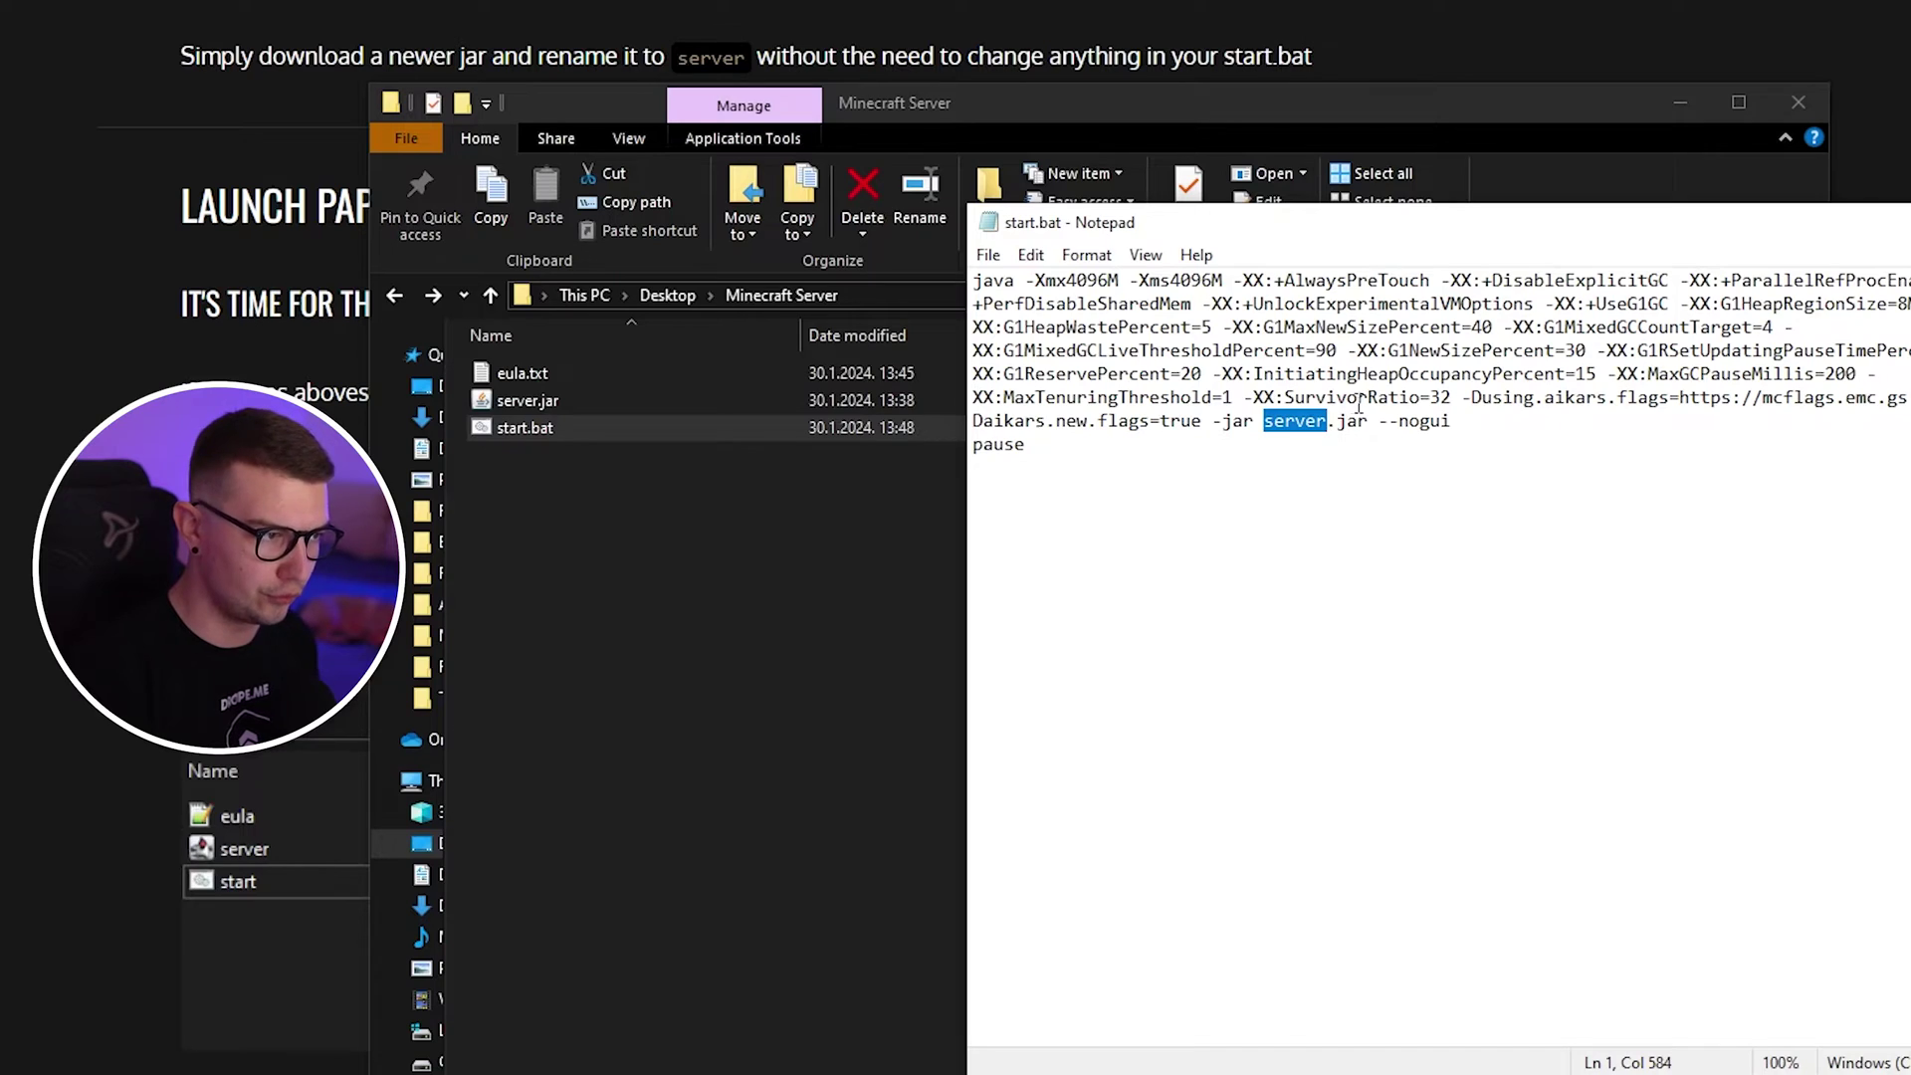
click(1343, 423)
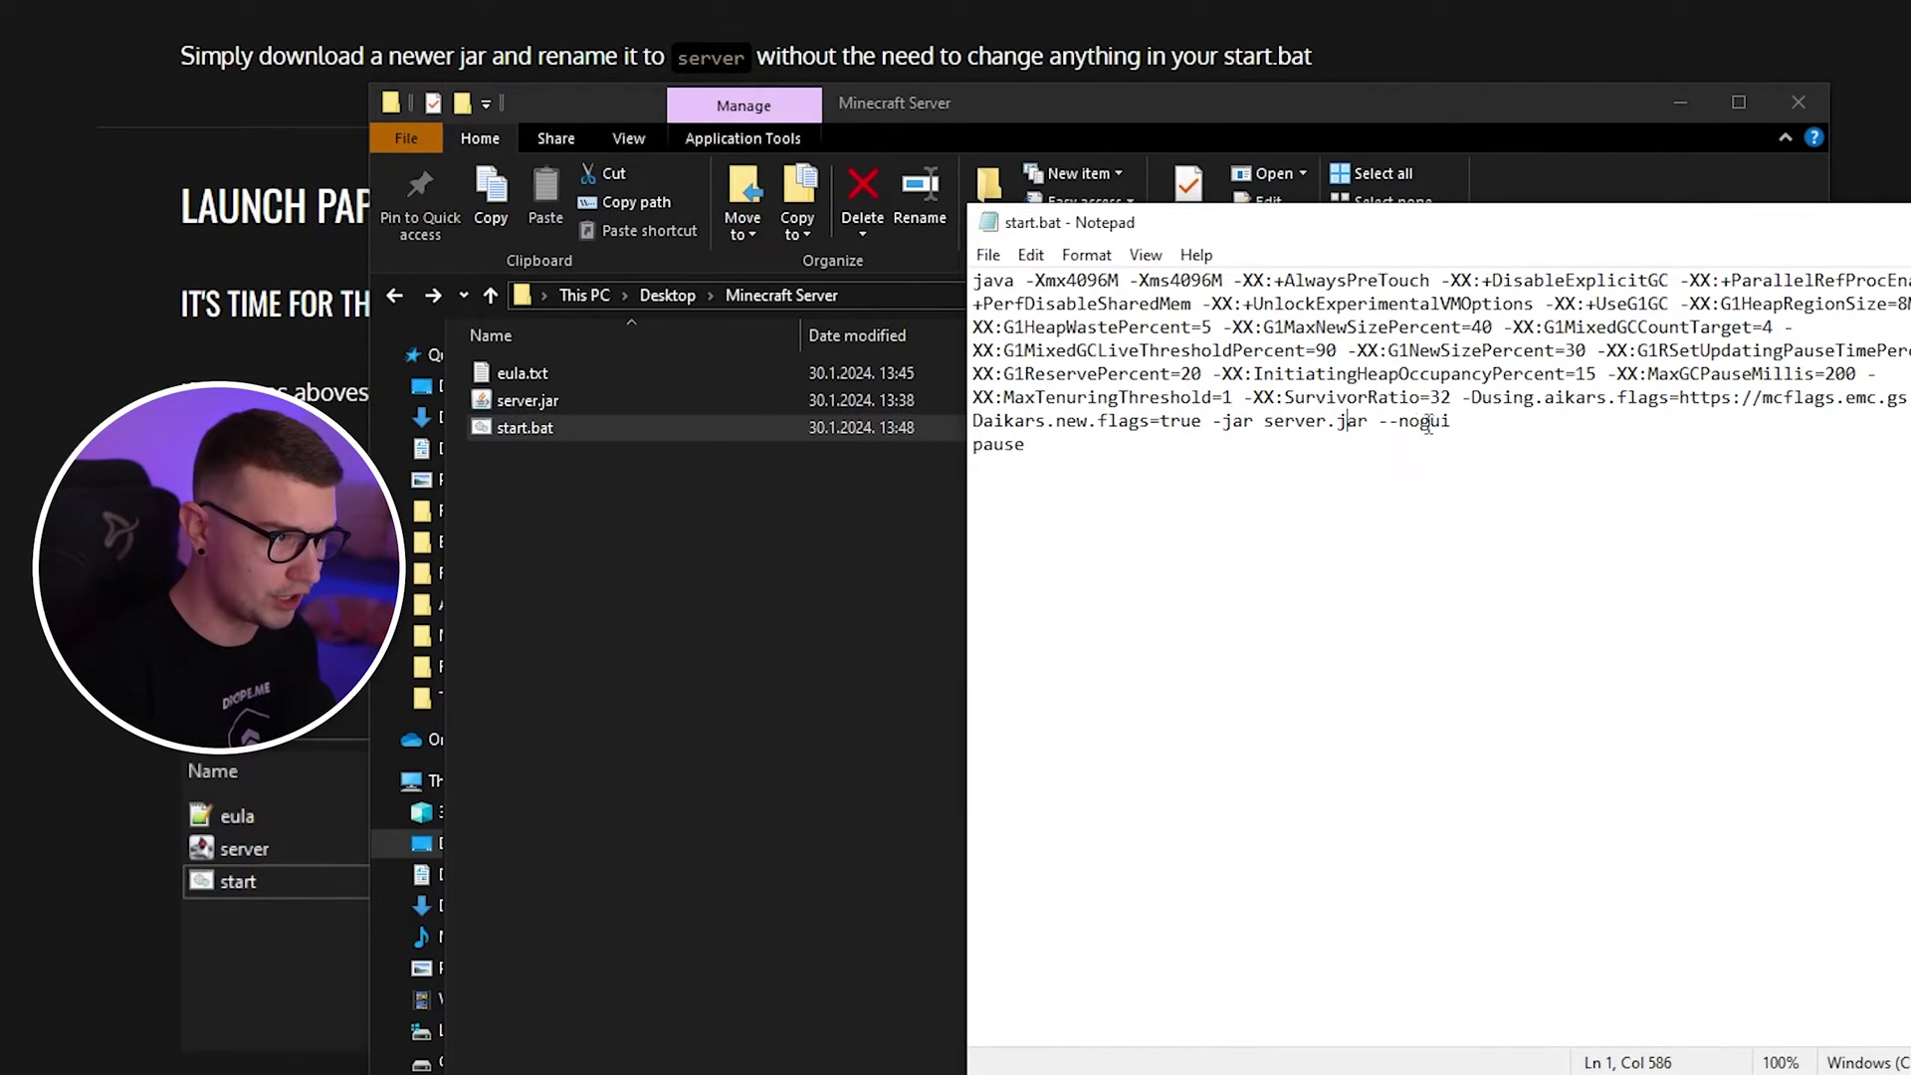
drag(1370, 422, 1279, 427)
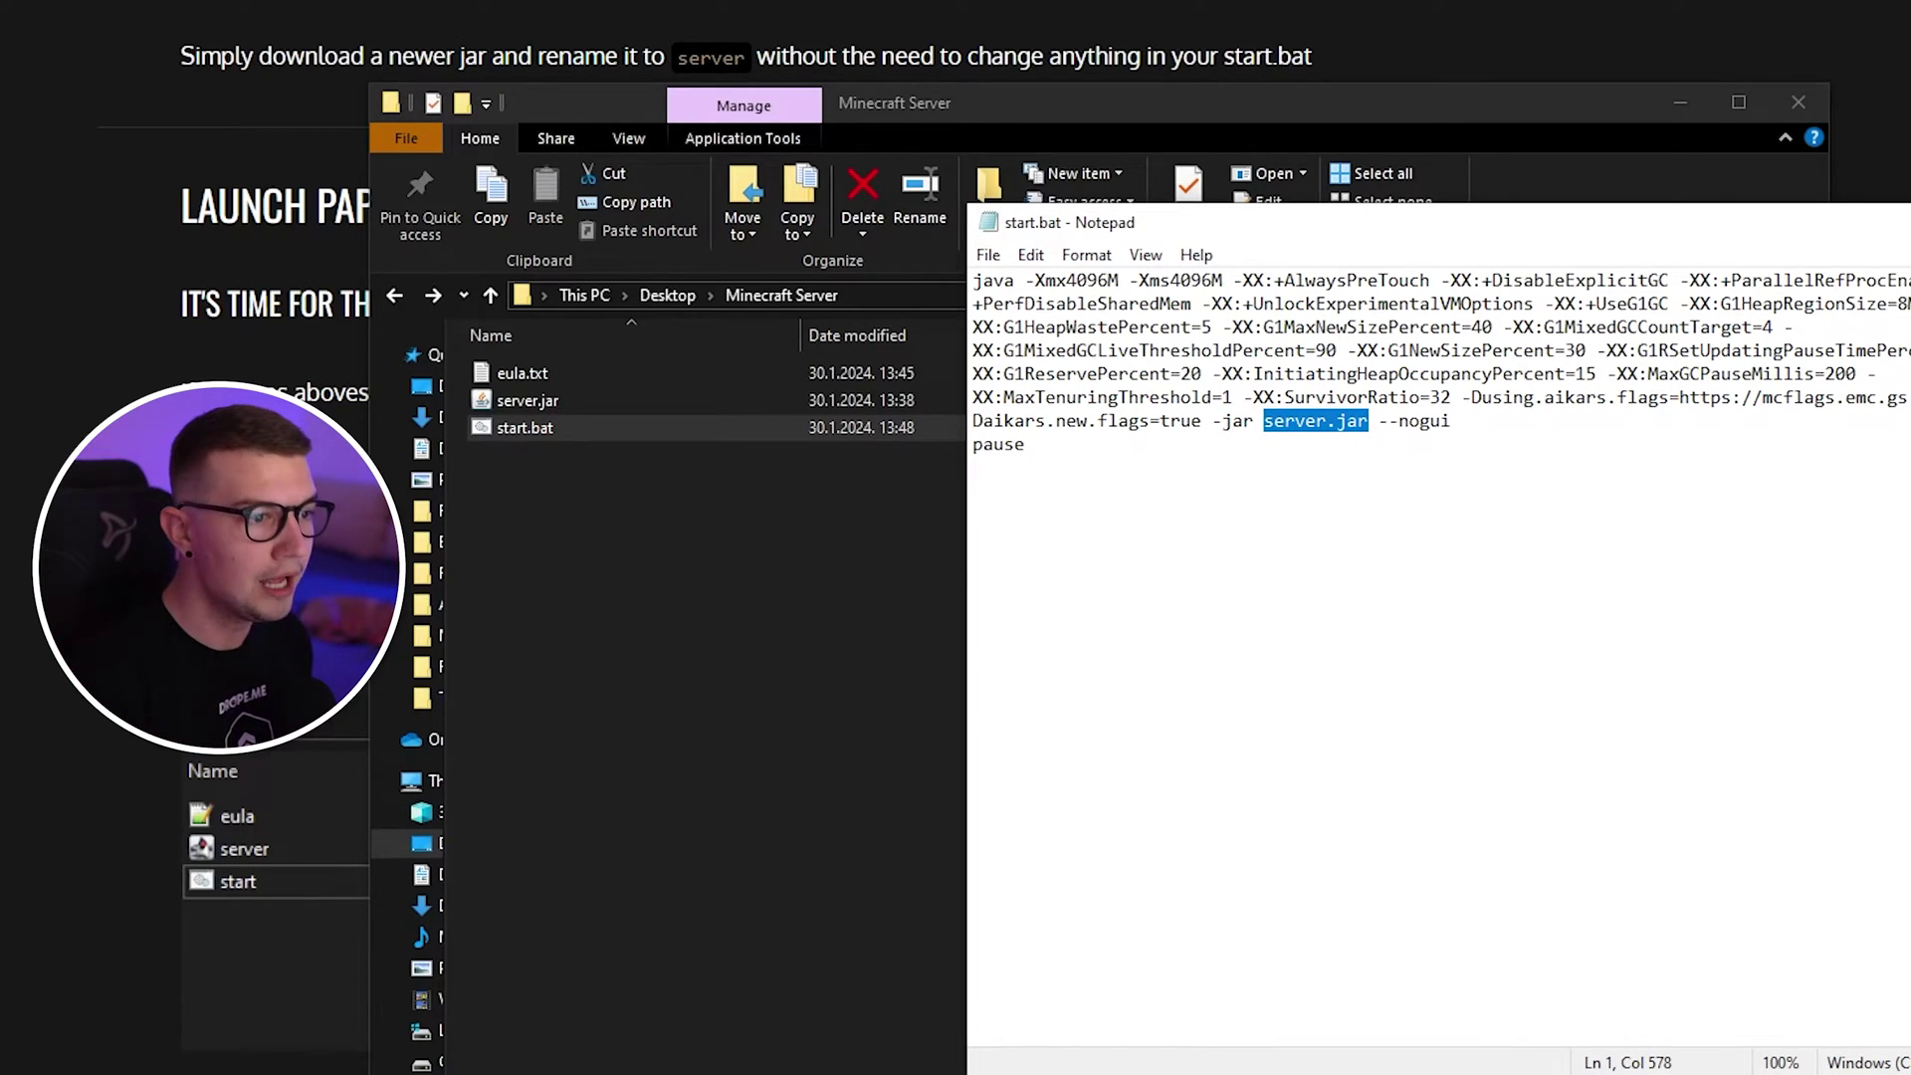
key(alt+F4)
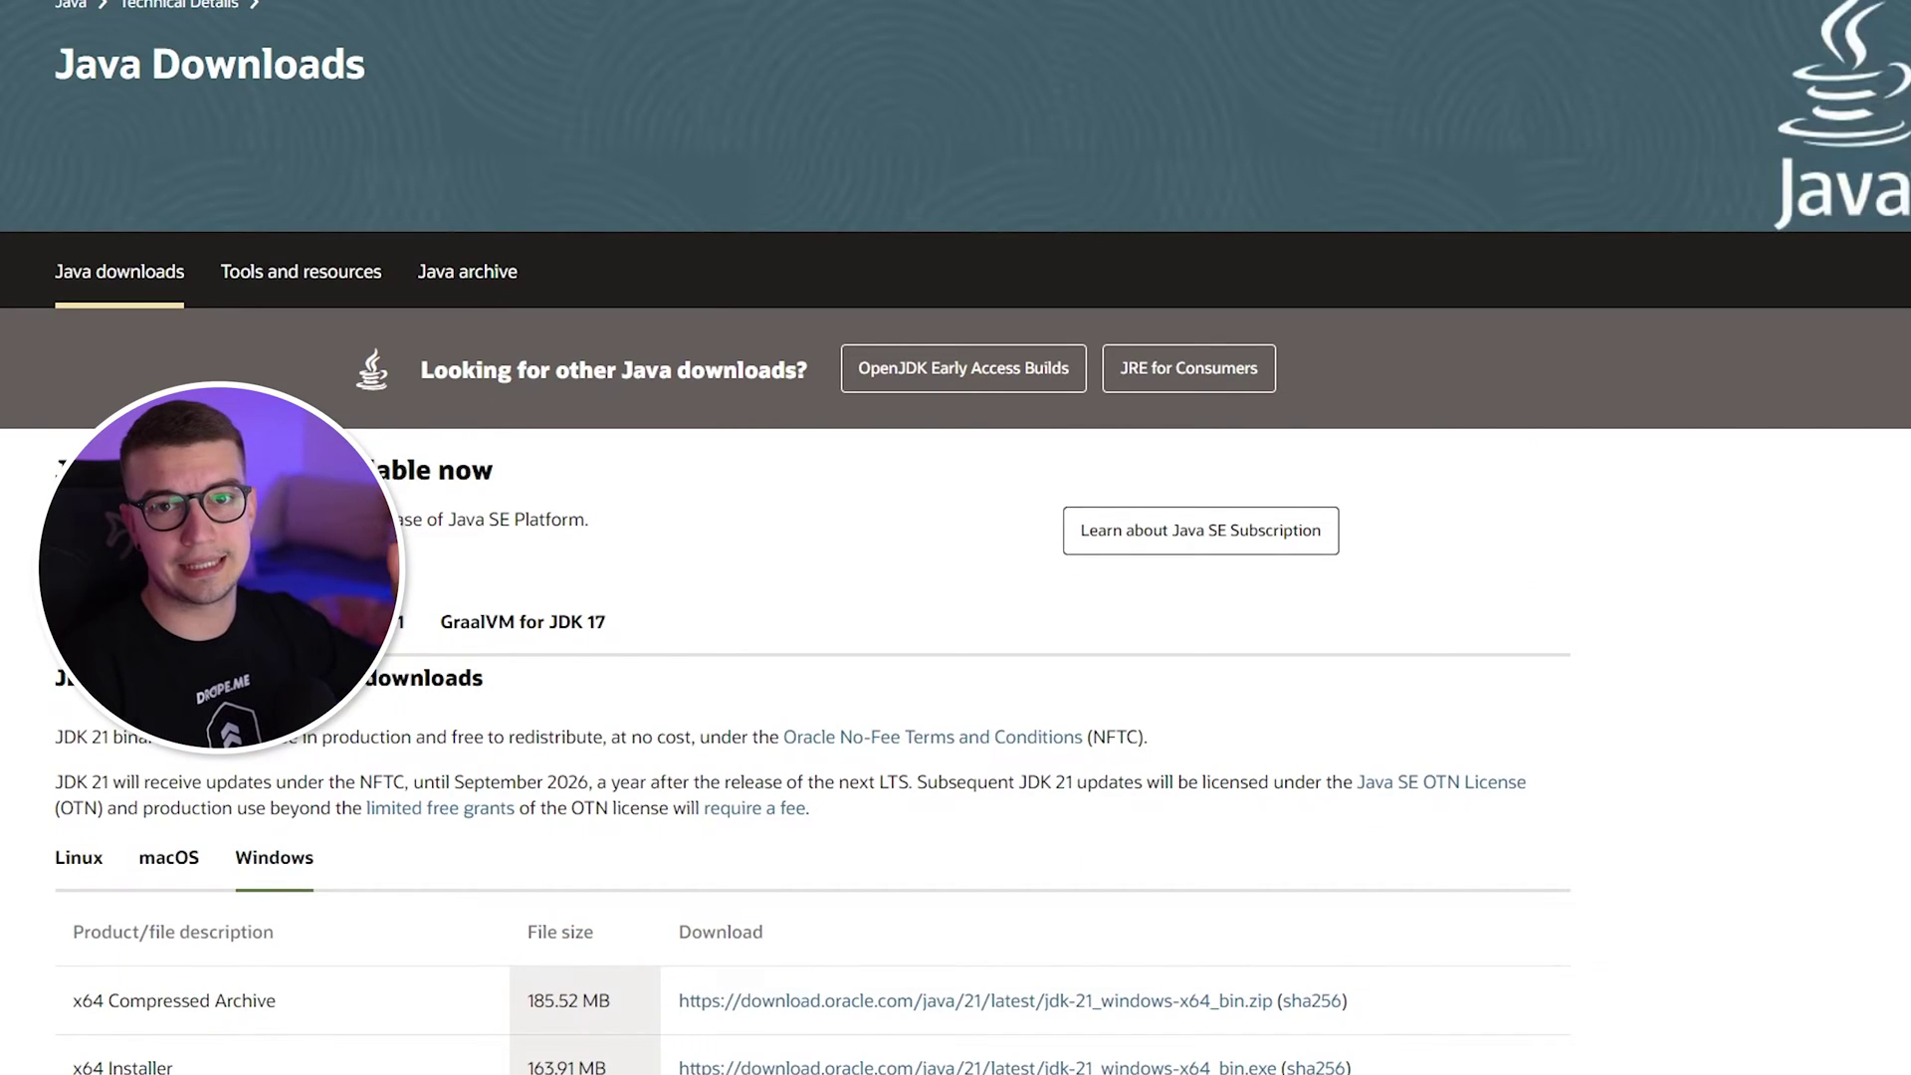
Step: Scroll to the JDK 21 Windows downloads table and highlight the x64 Installer row
scroll(30, 462, down, 1)
scroll(30, 462, down, 1)
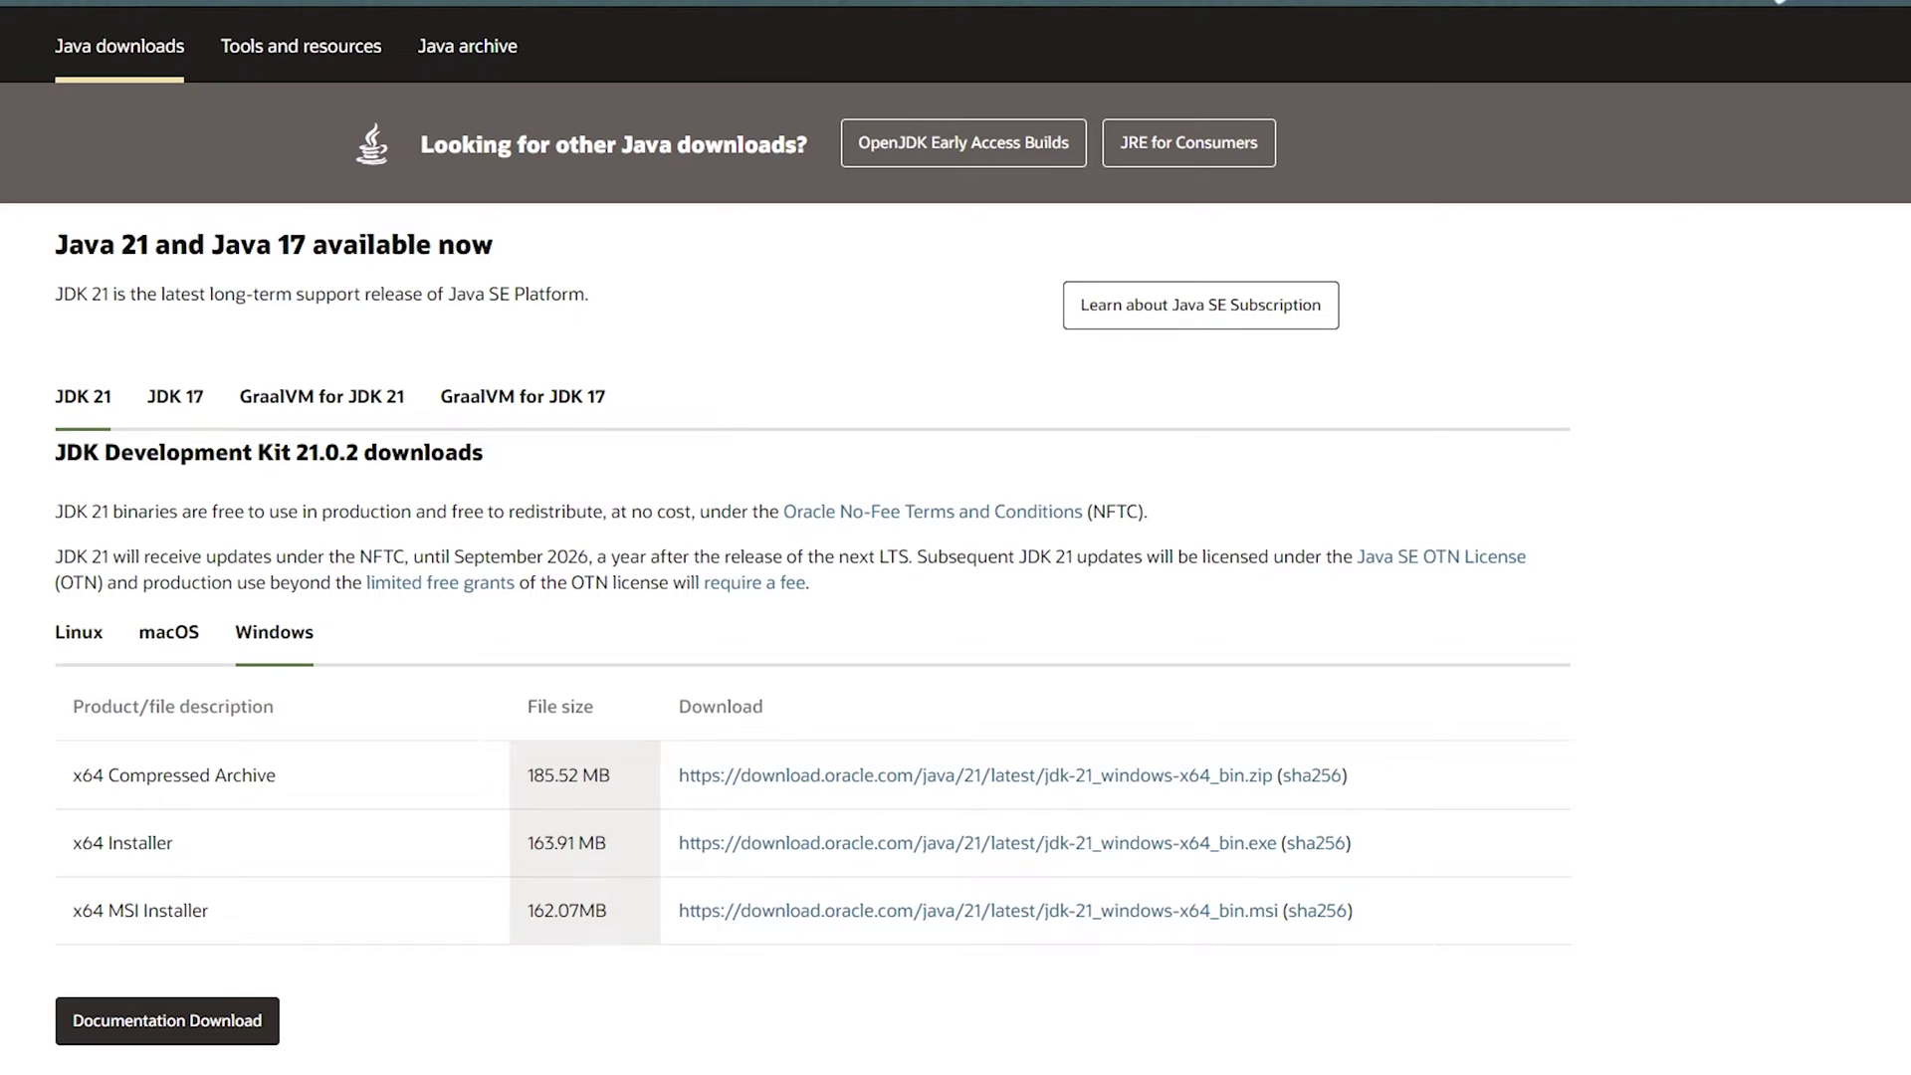
scroll(955, 537, down, 1)
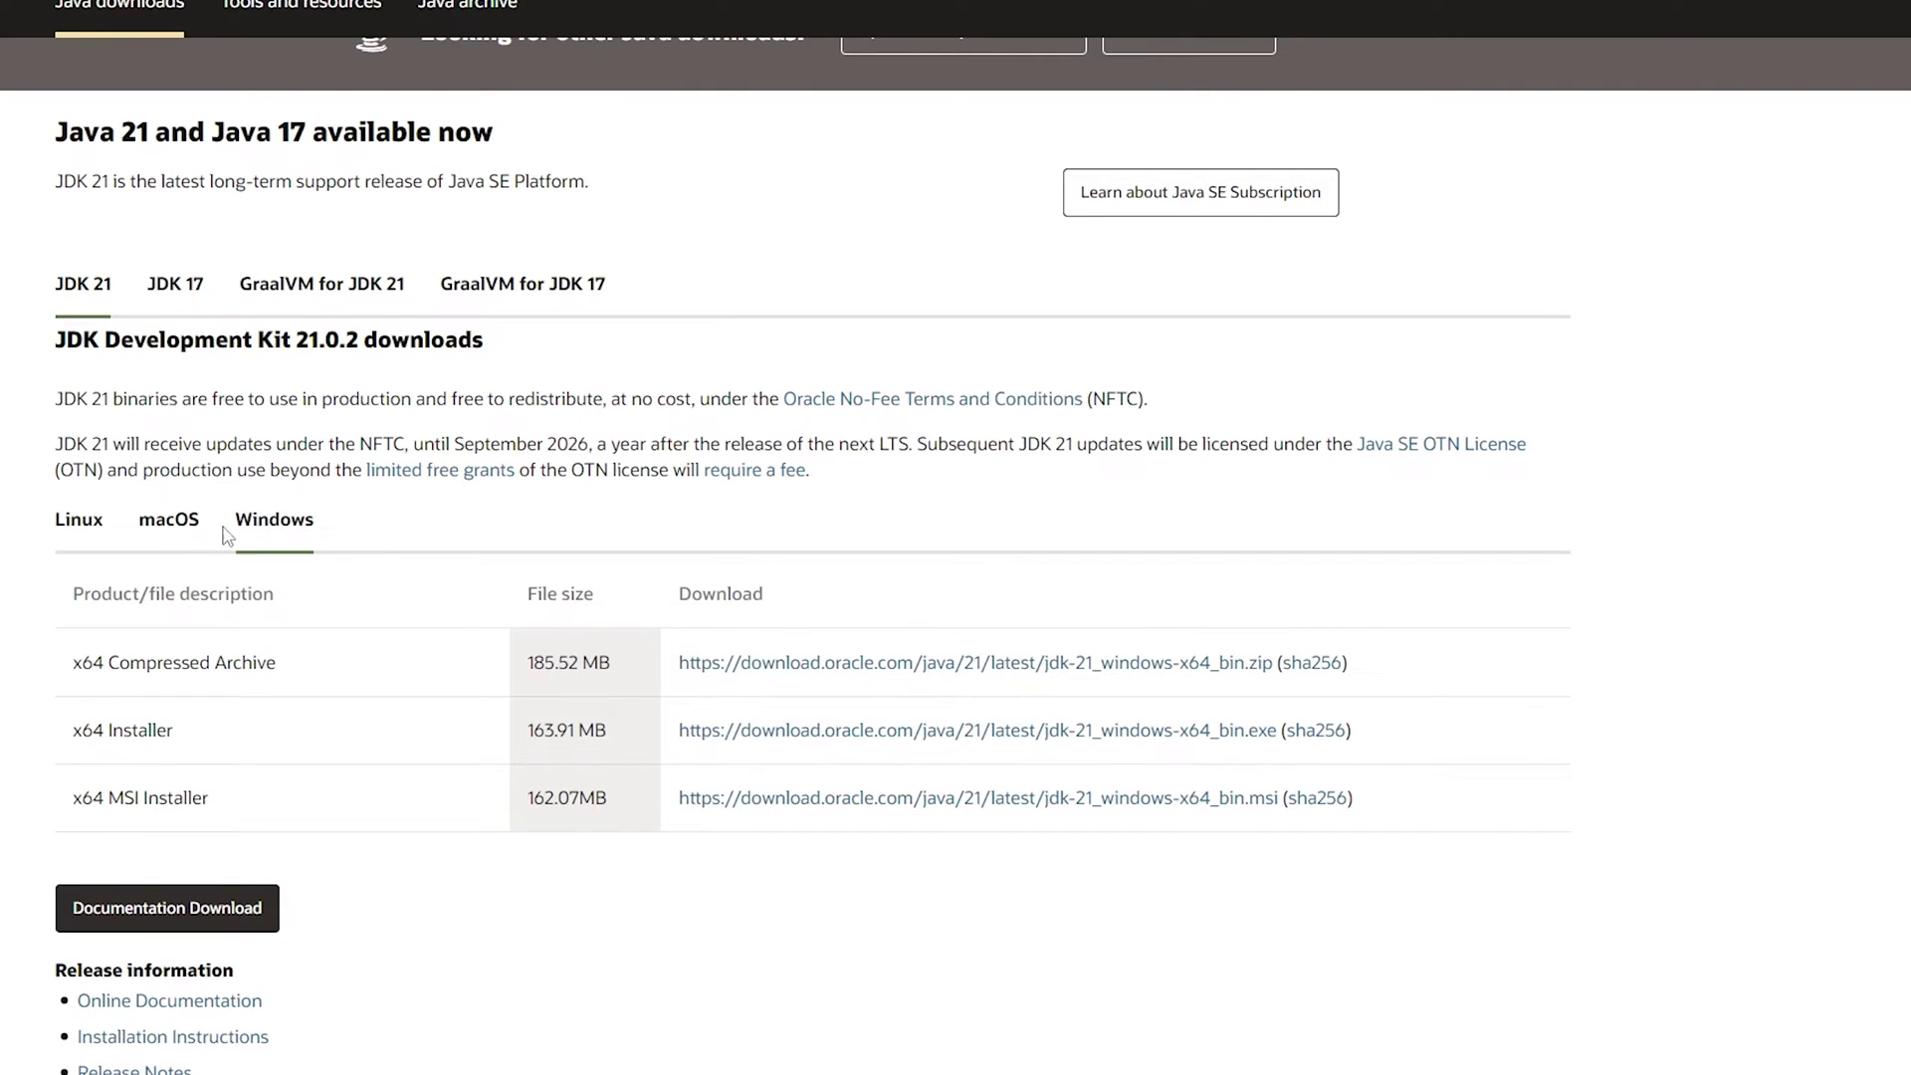
scroll(249, 487, down, 1)
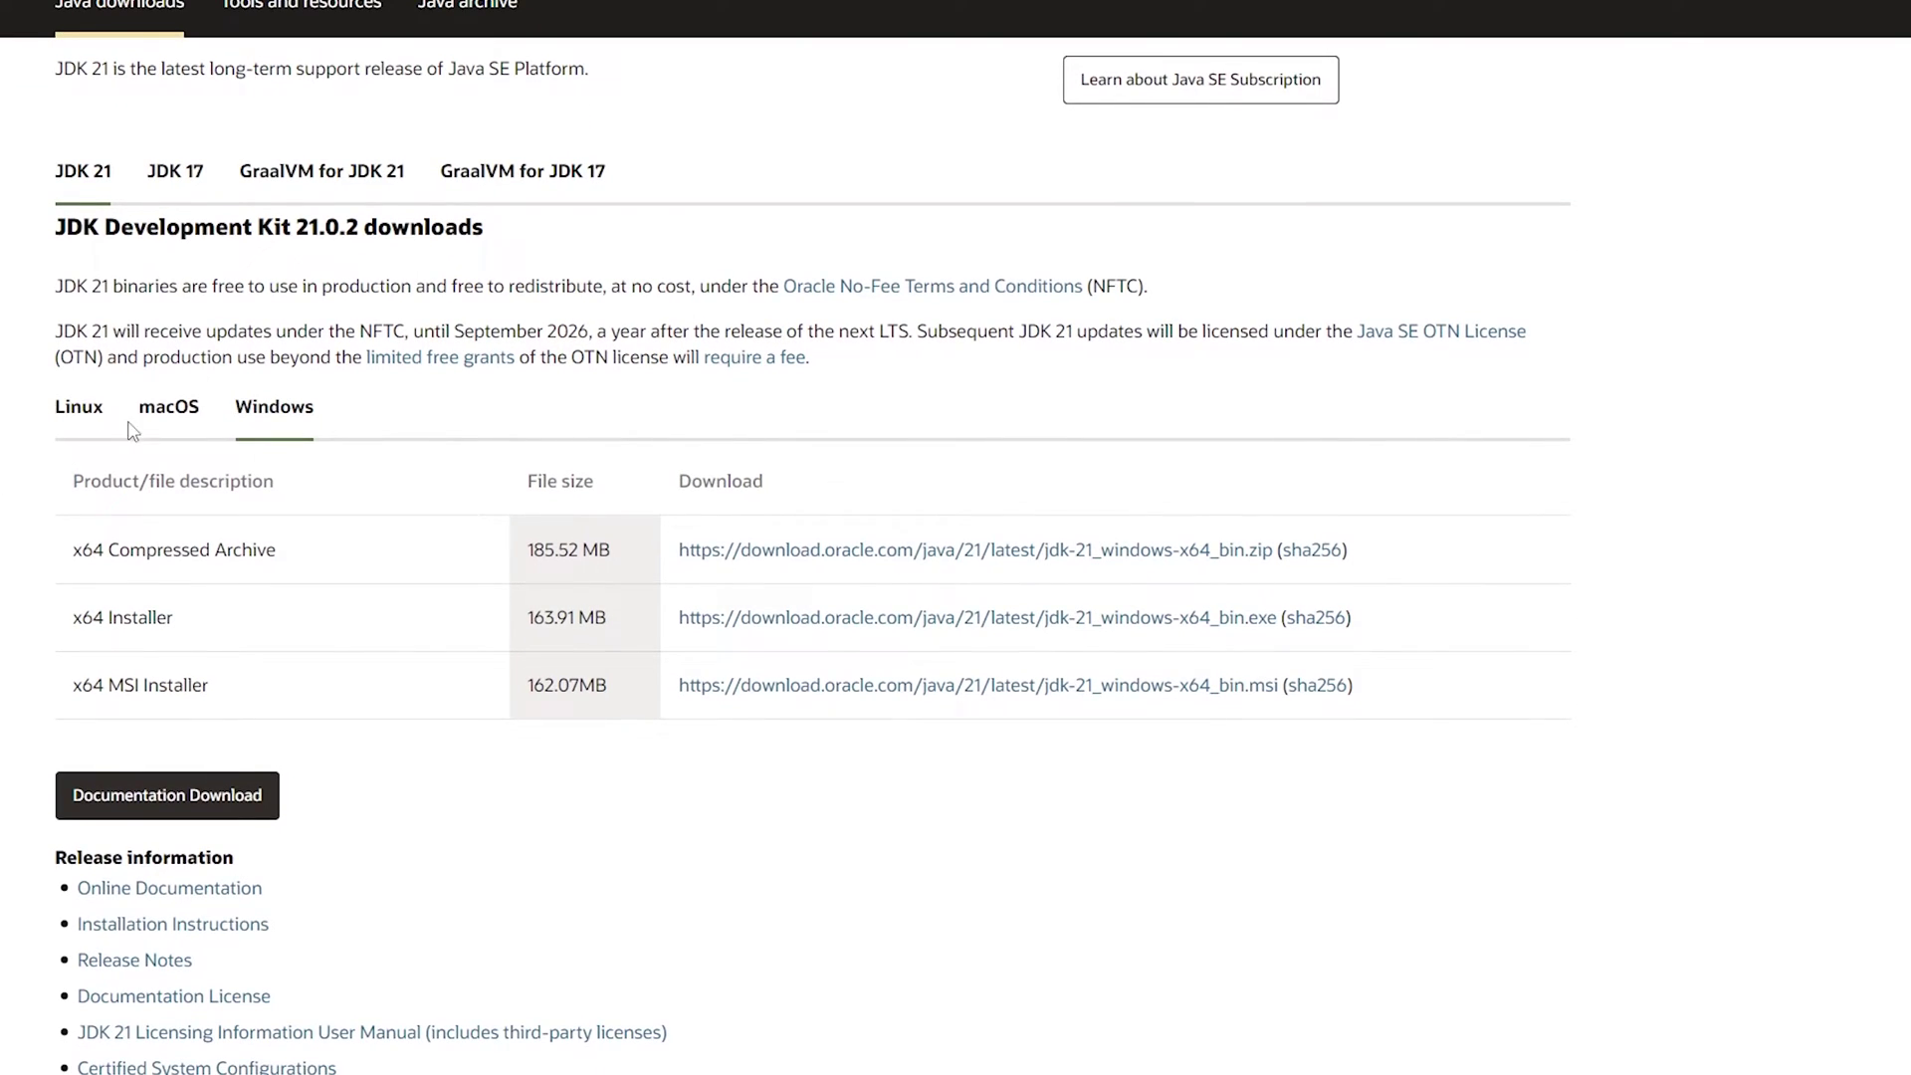
drag(75, 619, 180, 627)
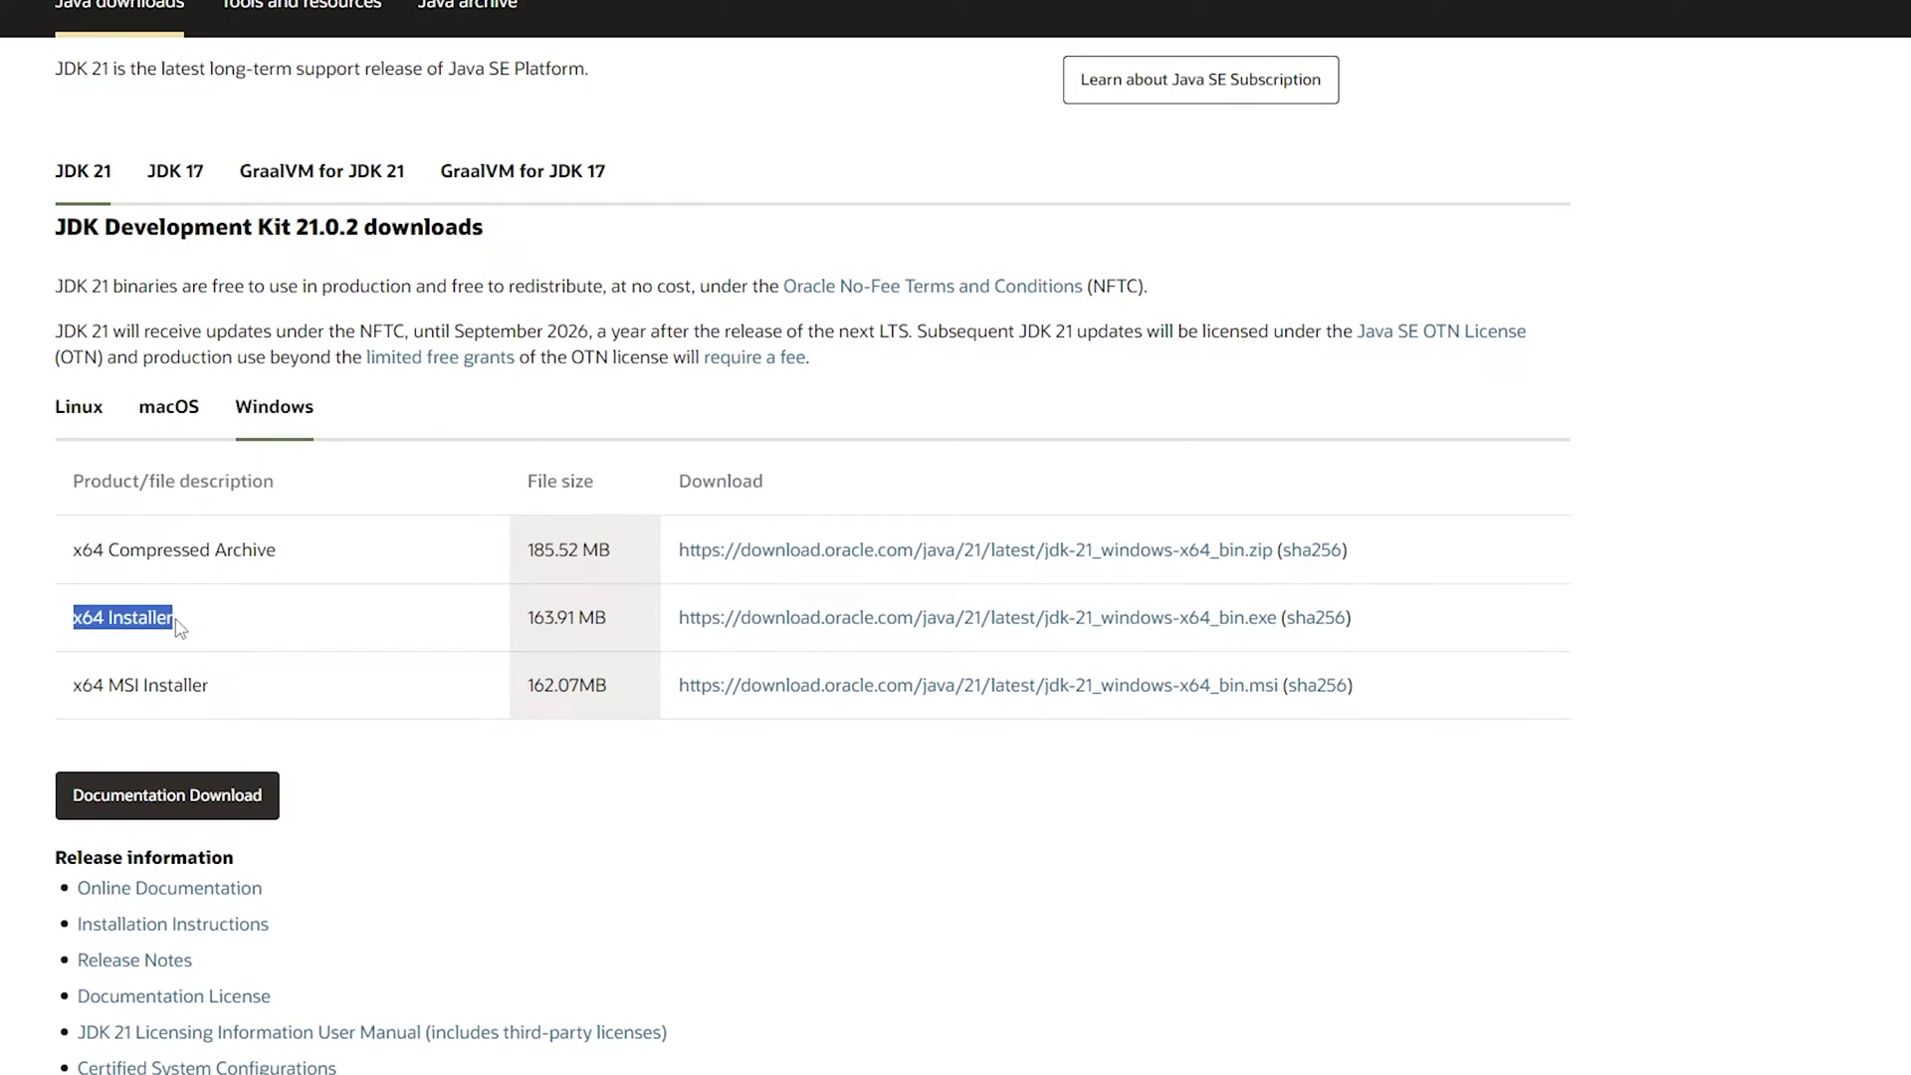
click(508, 647)
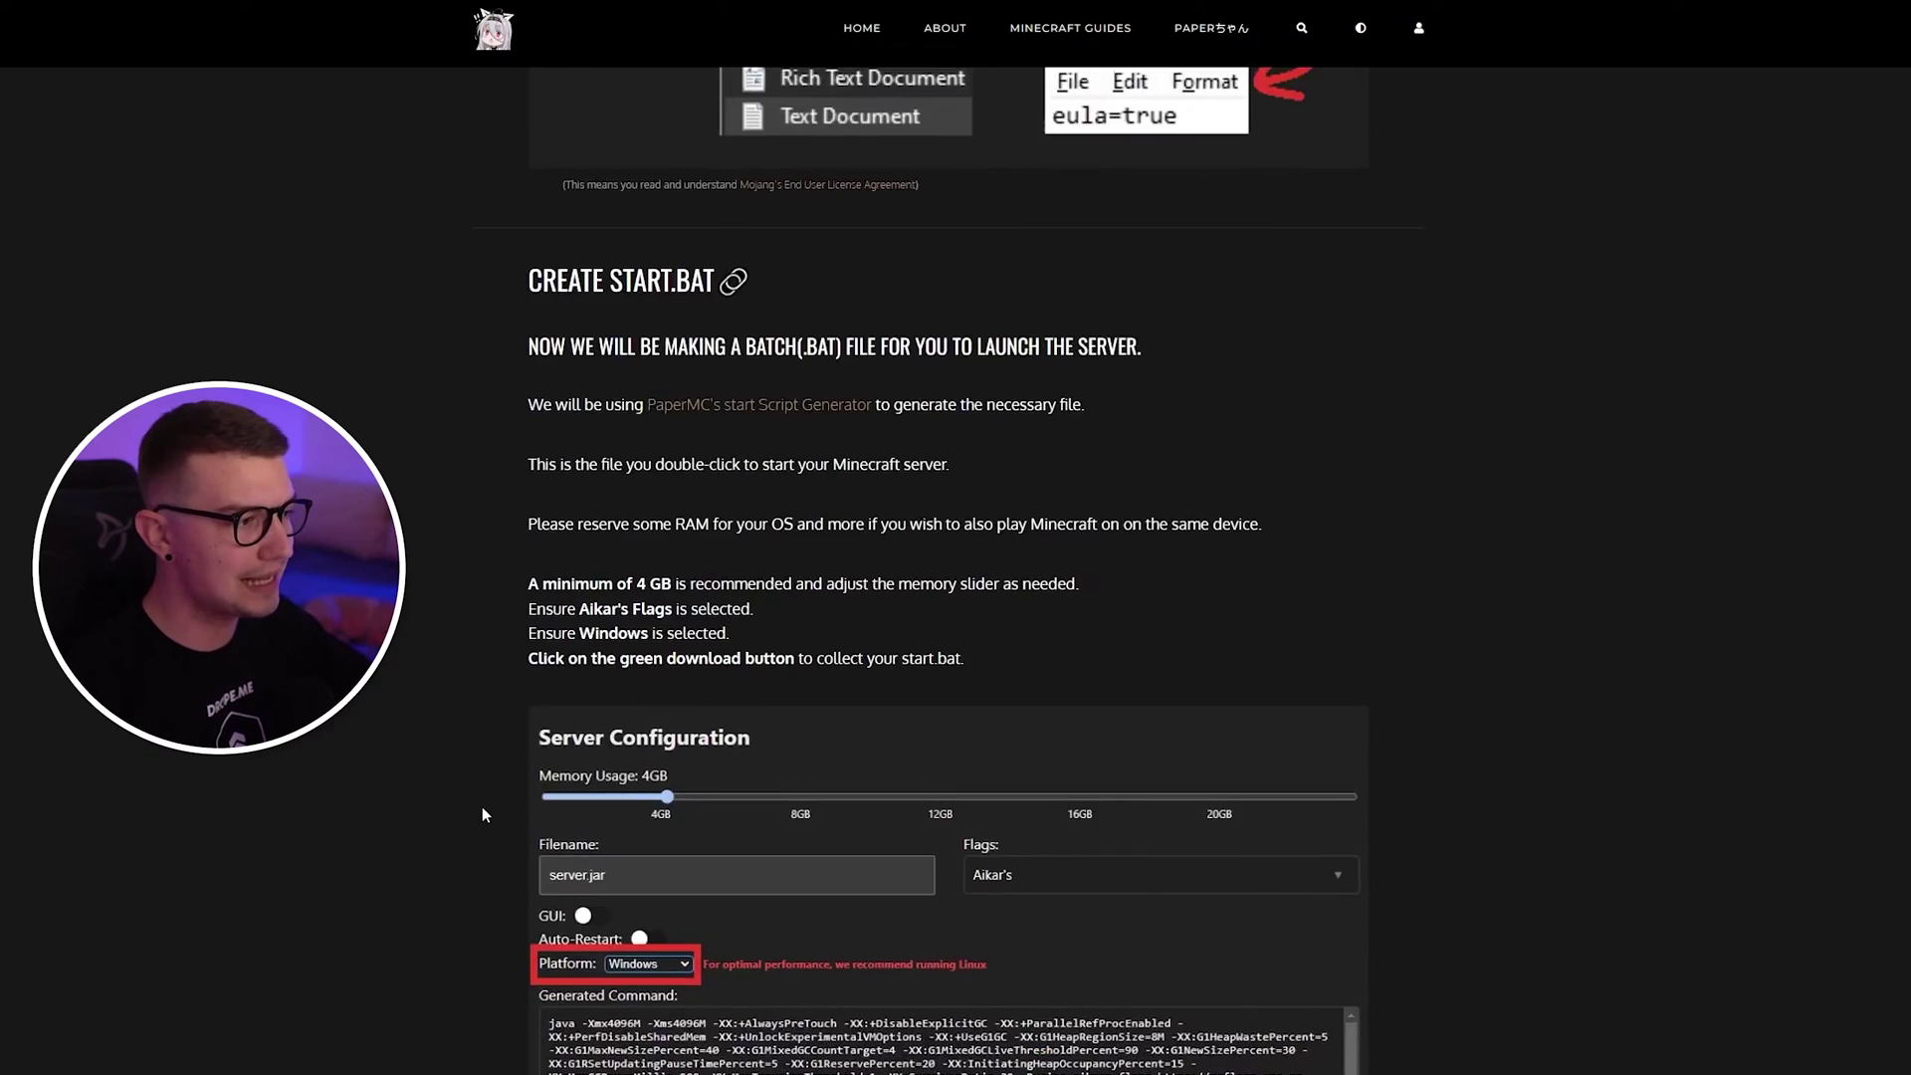
Step: Scroll the guide to Prerequisites > Install Java, then return to the Minecraft Server folder
scroll(482, 815, up, 20)
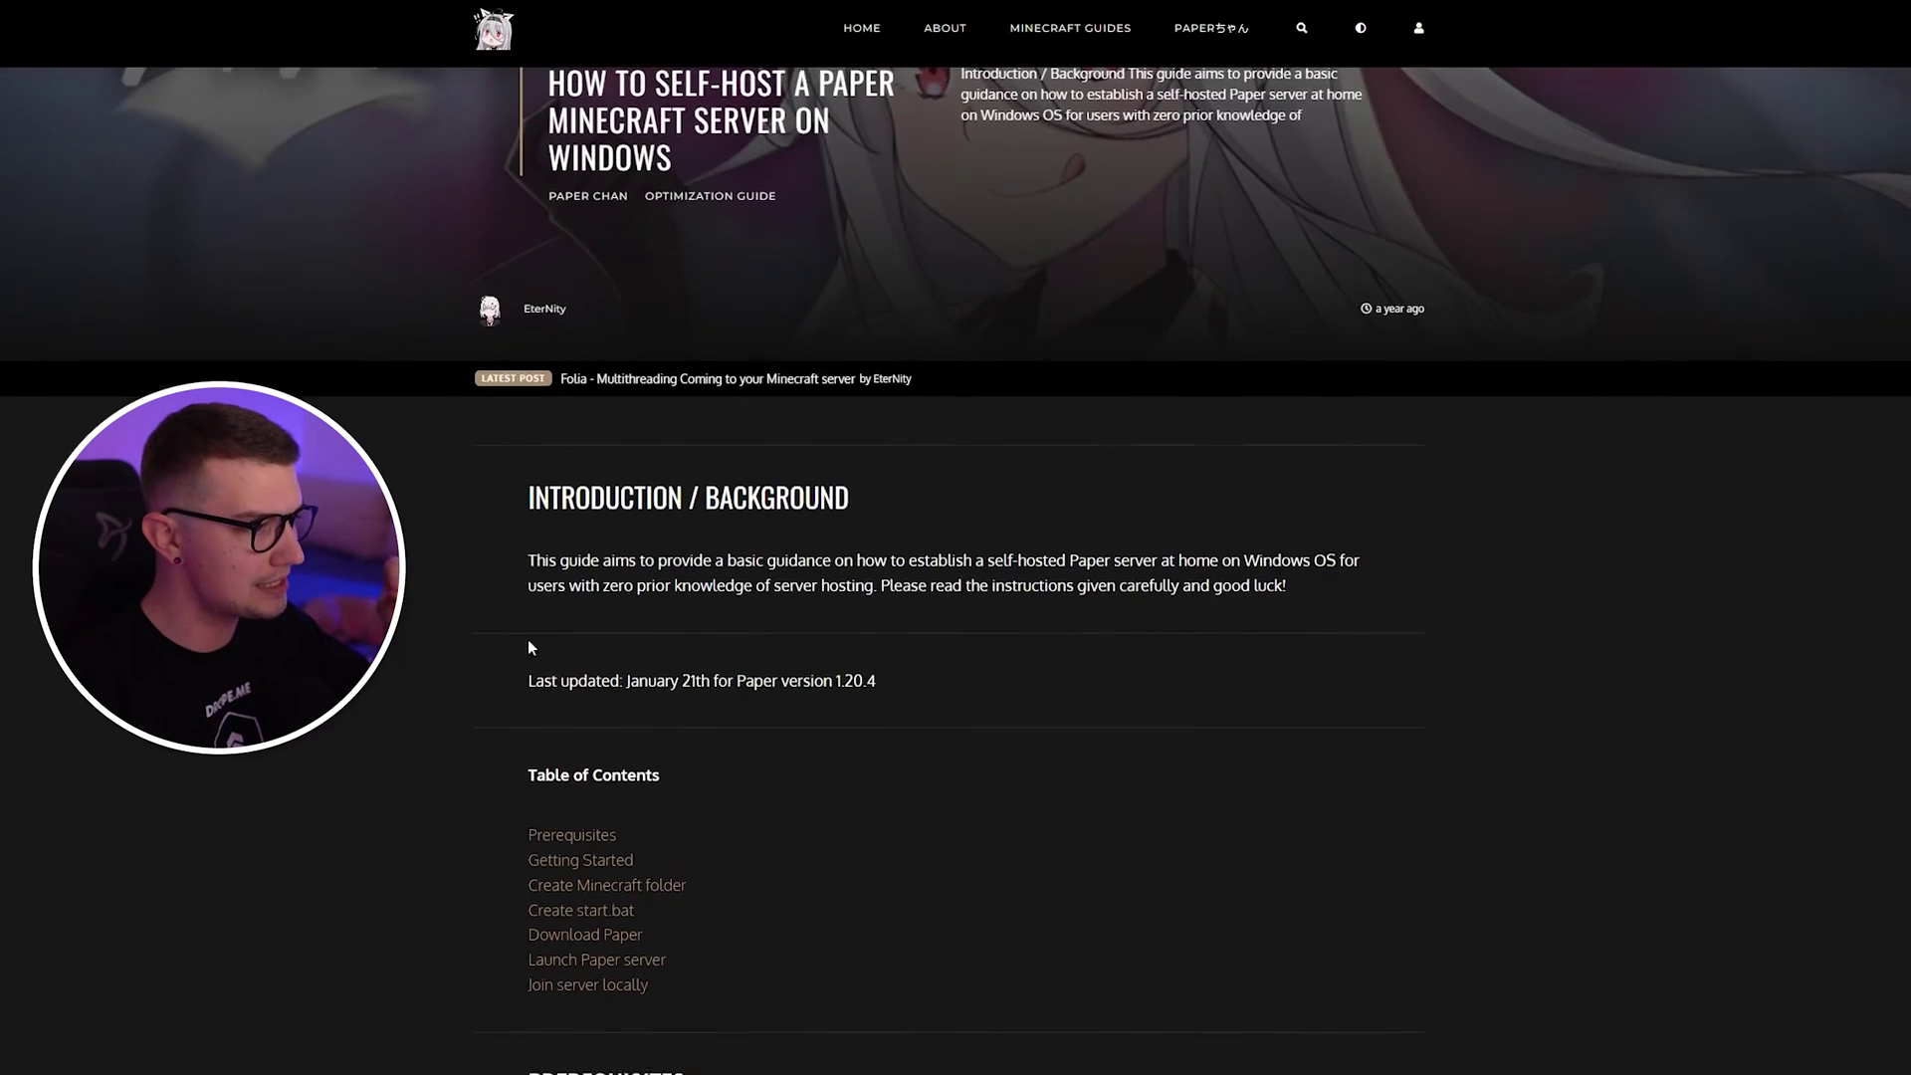
scroll(527, 639, down, 7)
scroll(531, 505, down, 1)
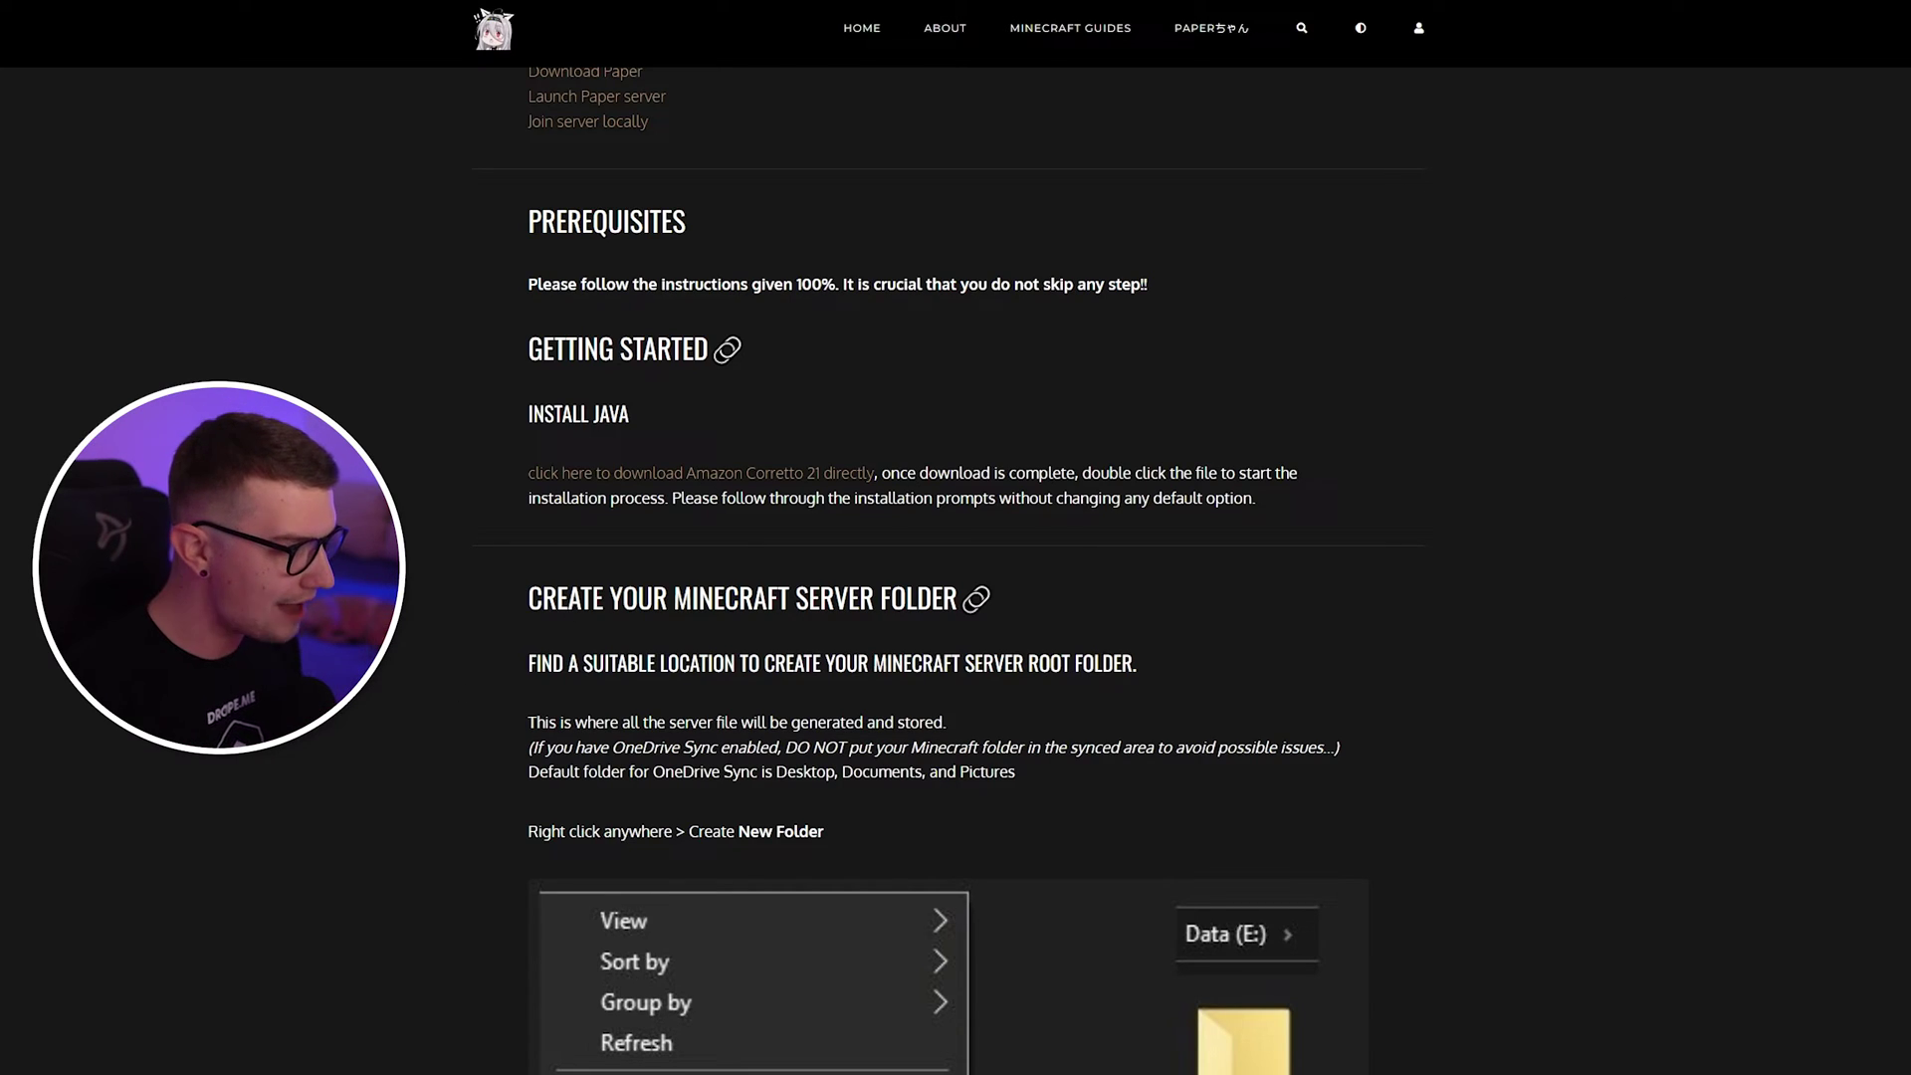
key(alt+Tab)
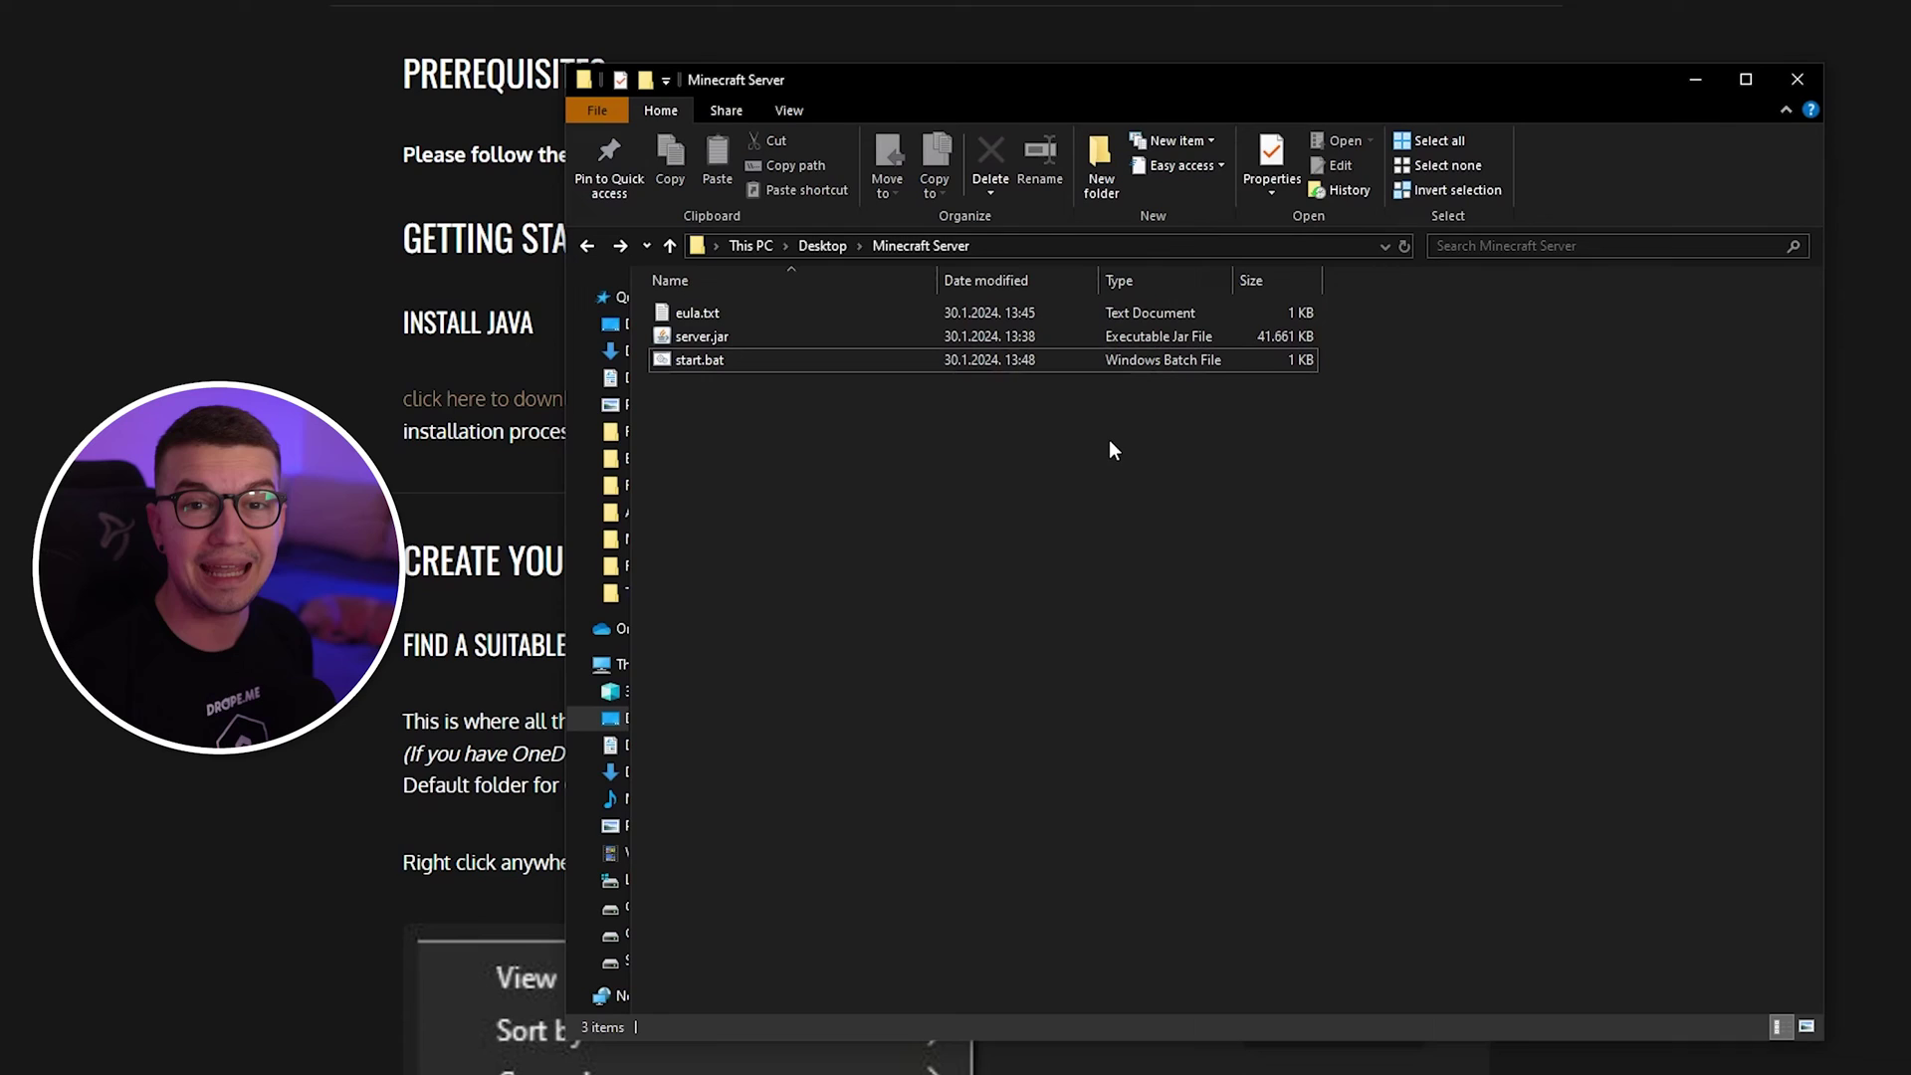
Step: Delete the pause line so start.bat ends with the server.jar --nogui command, then save and close
right_click(697, 361)
click(734, 398)
drag(1218, 383, 1001, 383)
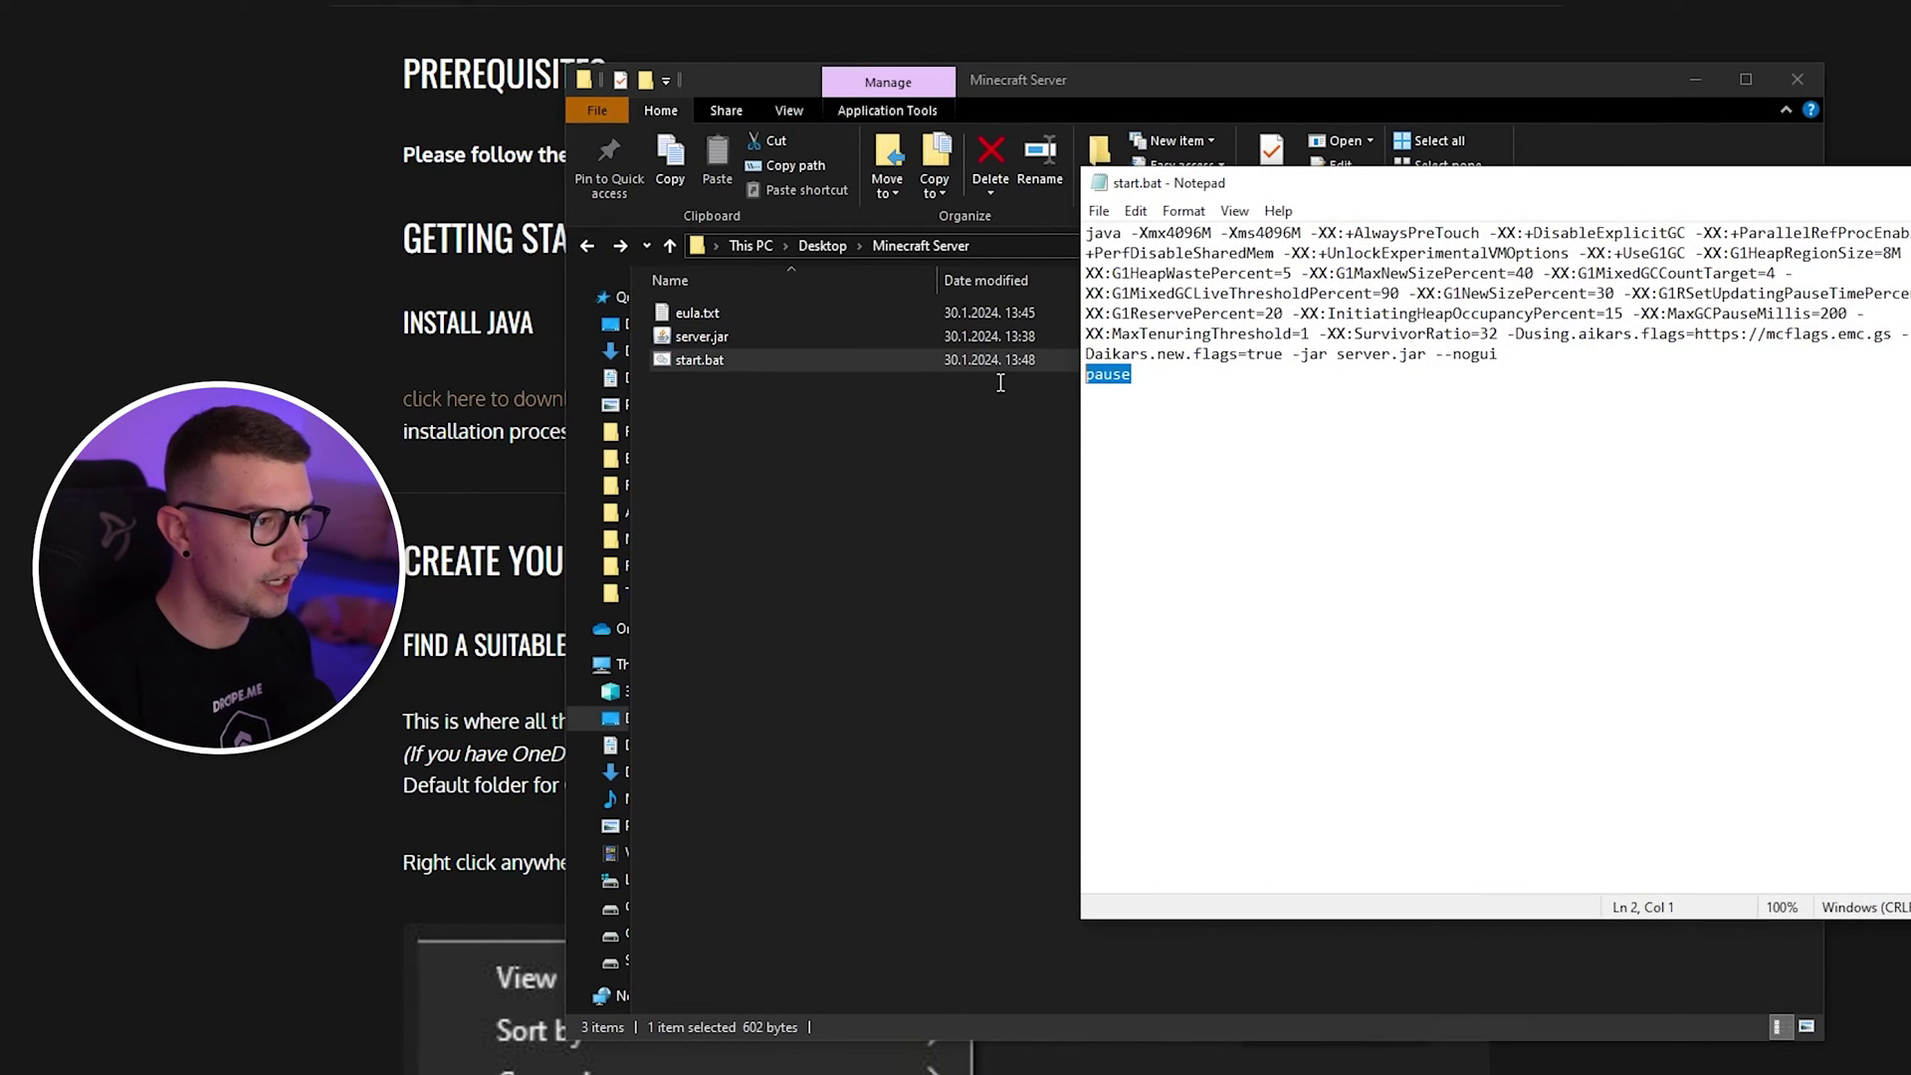
key(BackSpace)
key(BackSpace)
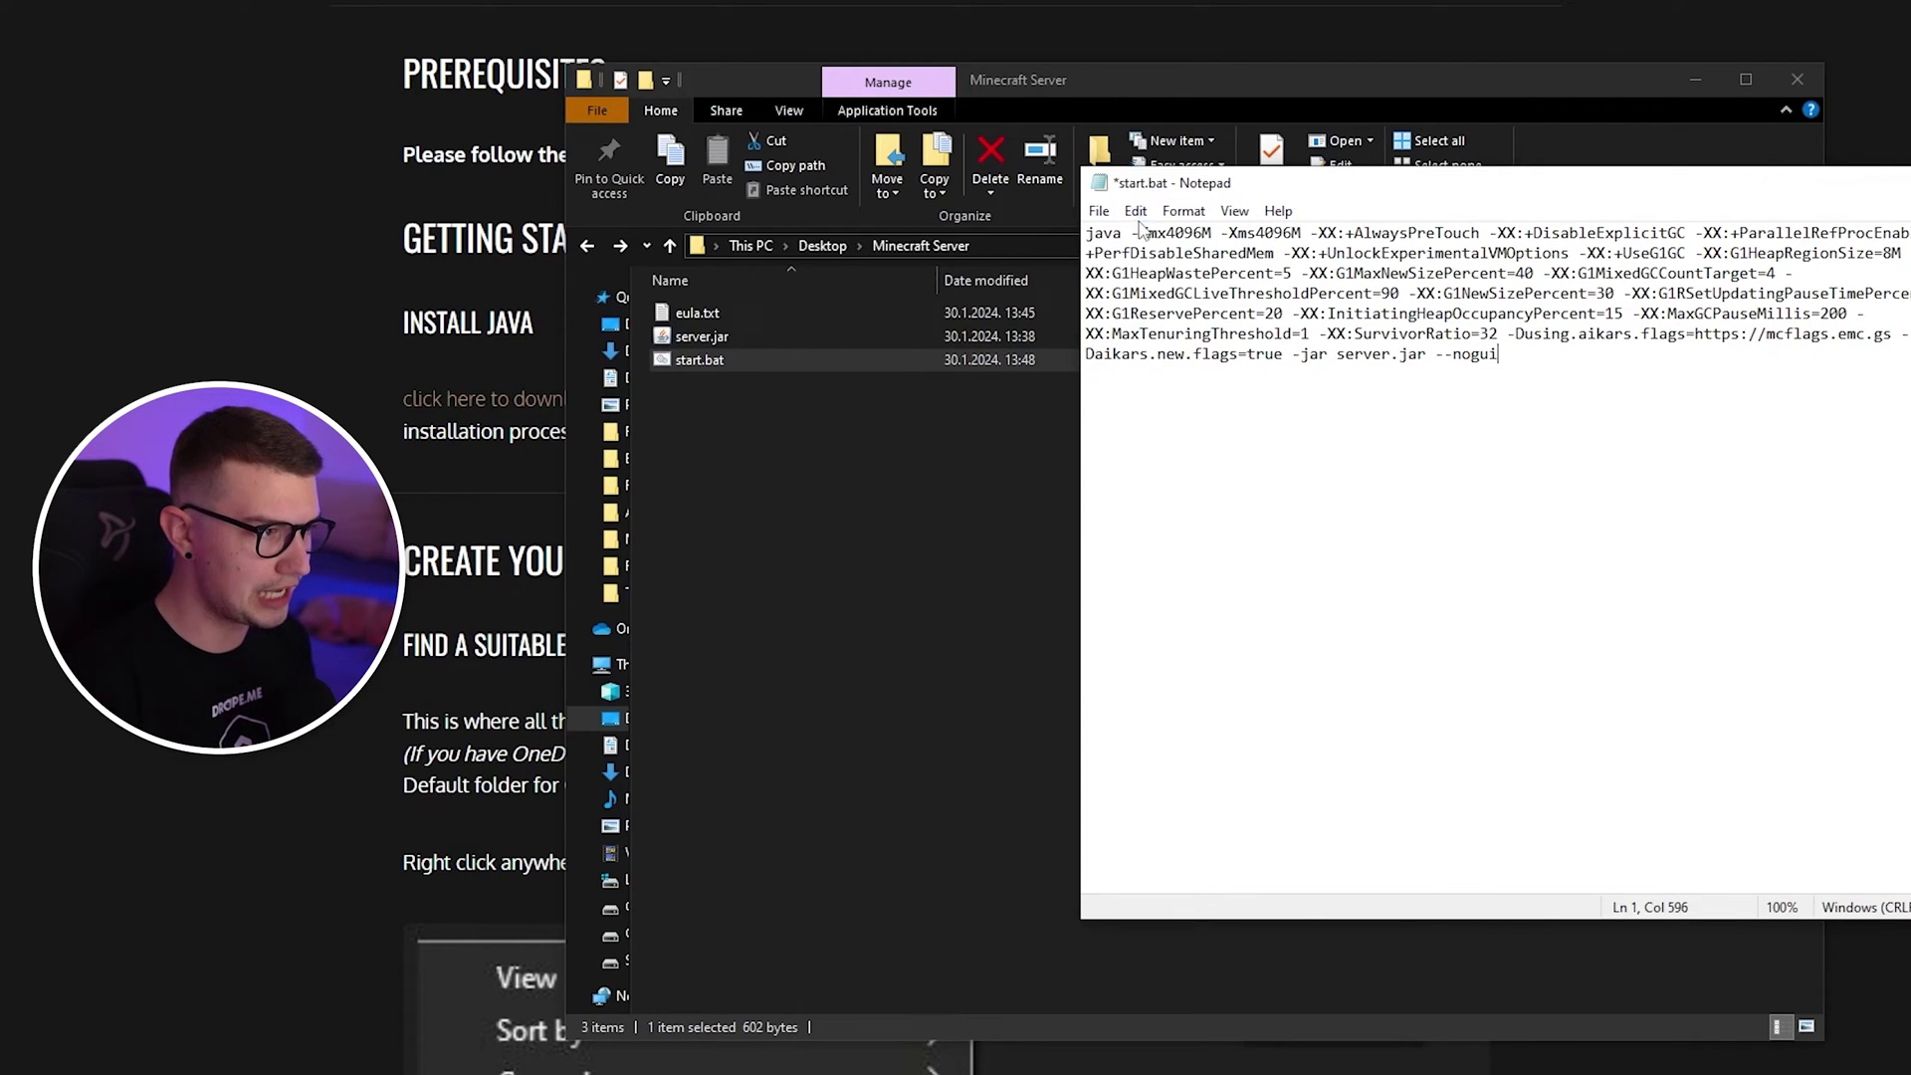
click(1099, 210)
click(1130, 304)
key(alt+F4)
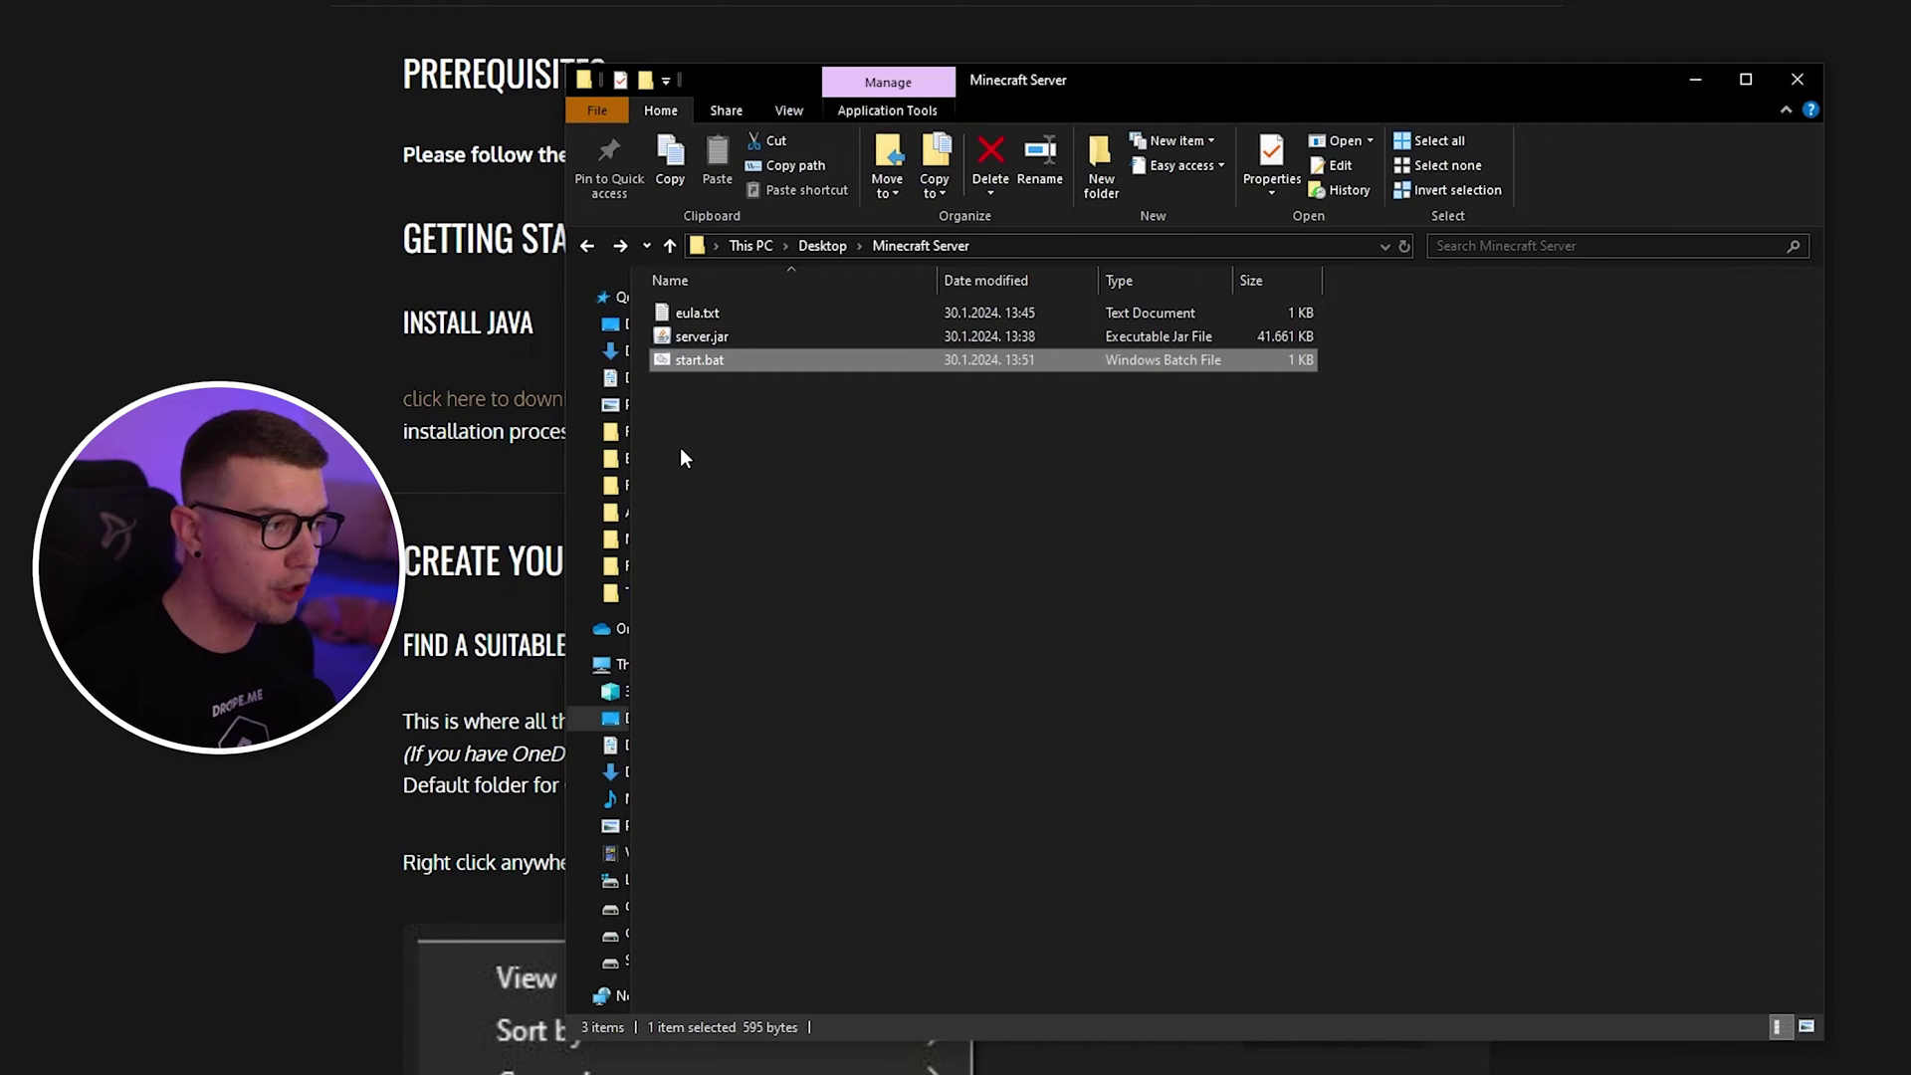